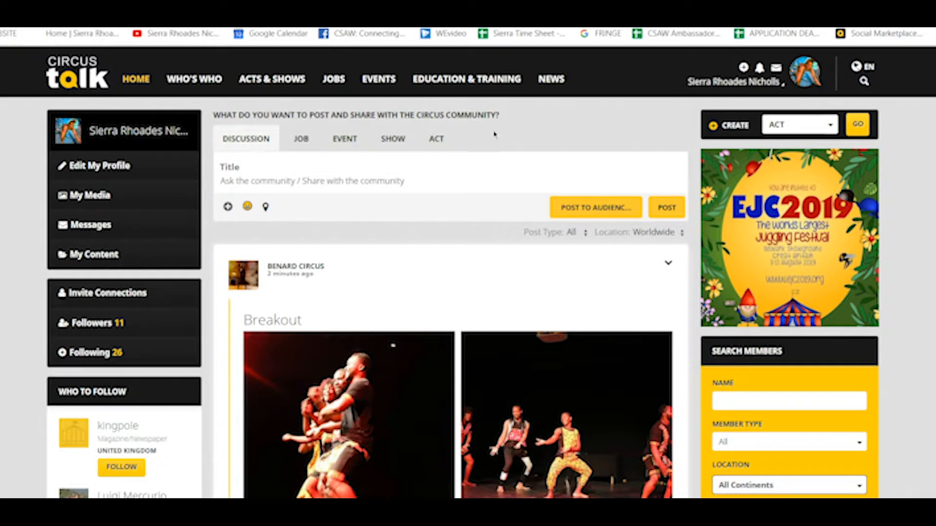
Step: Switch the post composer to an Act post by choosing ACT in the CREATE menu
left_click(431, 147)
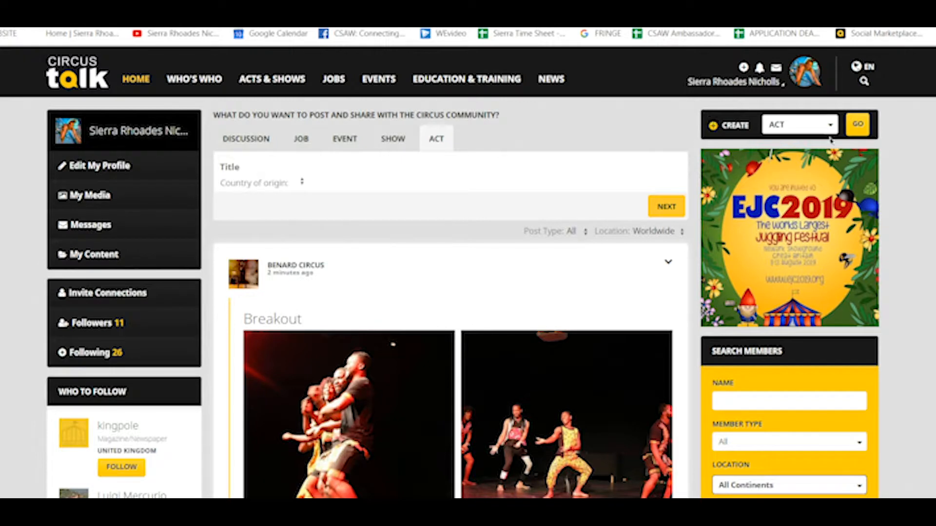
left_click(783, 128)
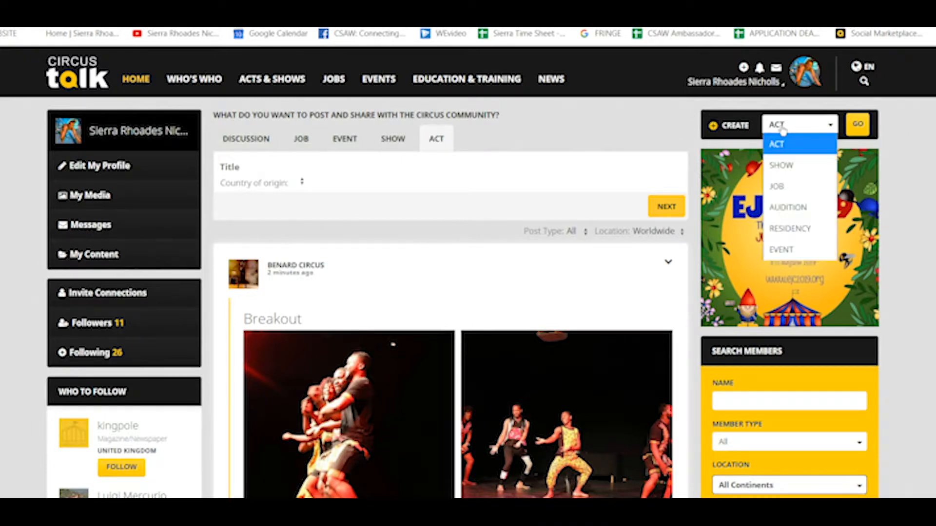
left_click(786, 144)
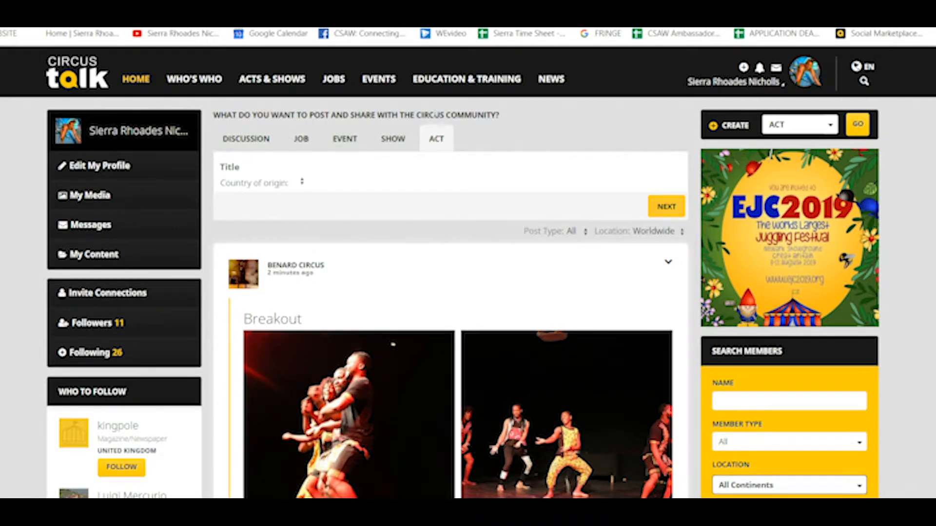
mouse_move(279, 86)
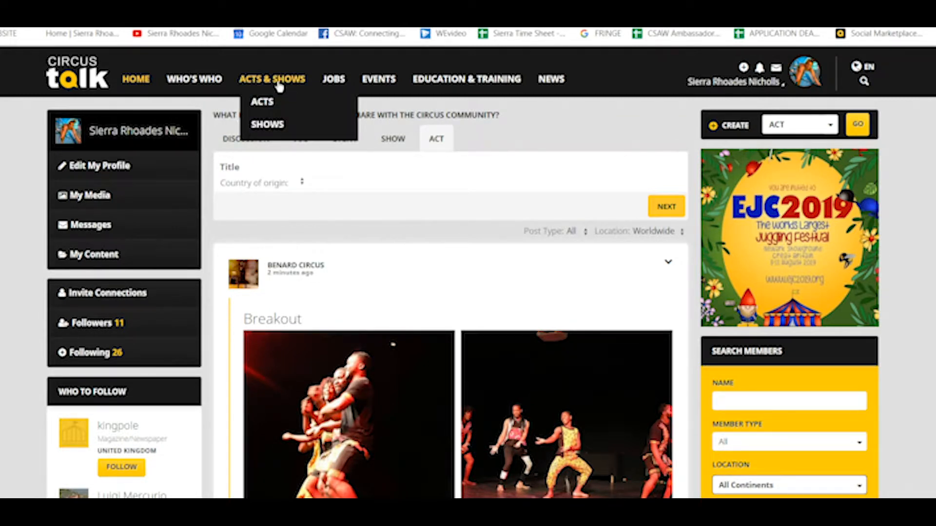
Step: Go to the Circus Acts listing and browse the Aerial and Ground acts
left_click(271, 104)
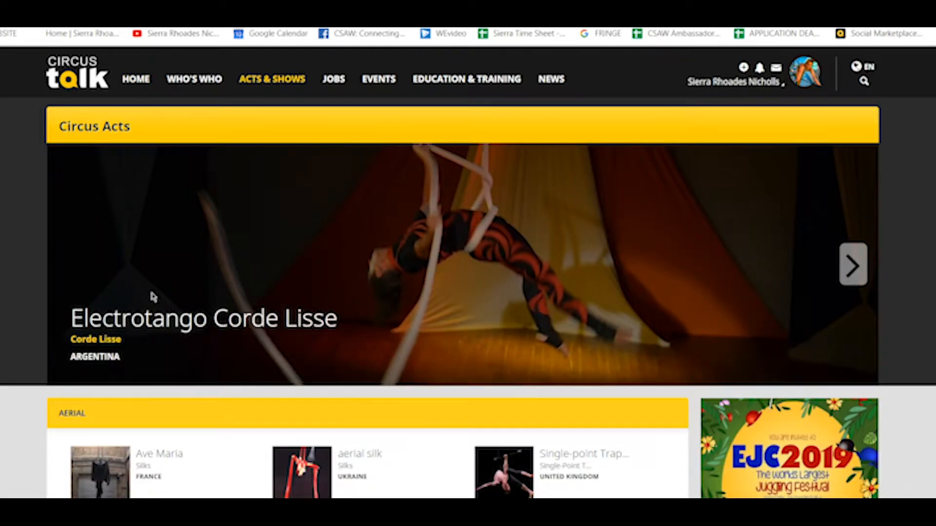
scroll(468, 273, "down", 5)
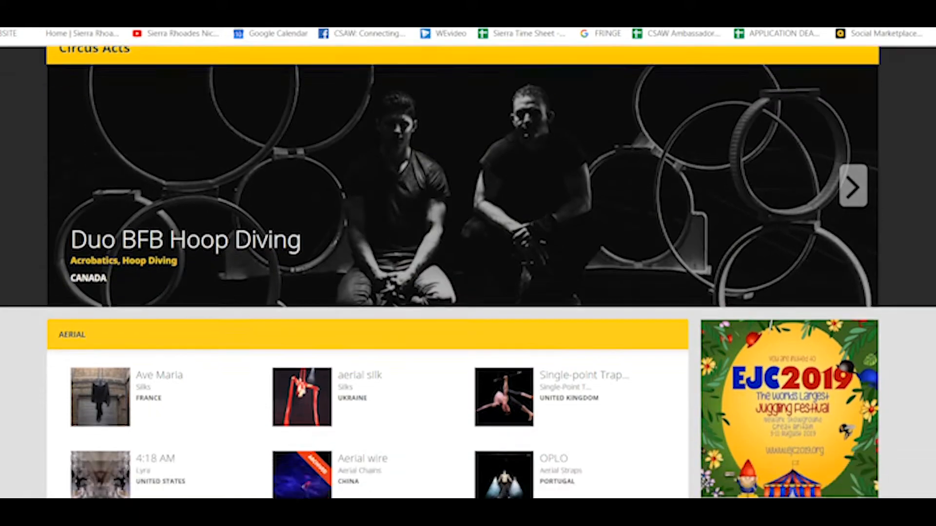
scroll(468, 272, "down", 9)
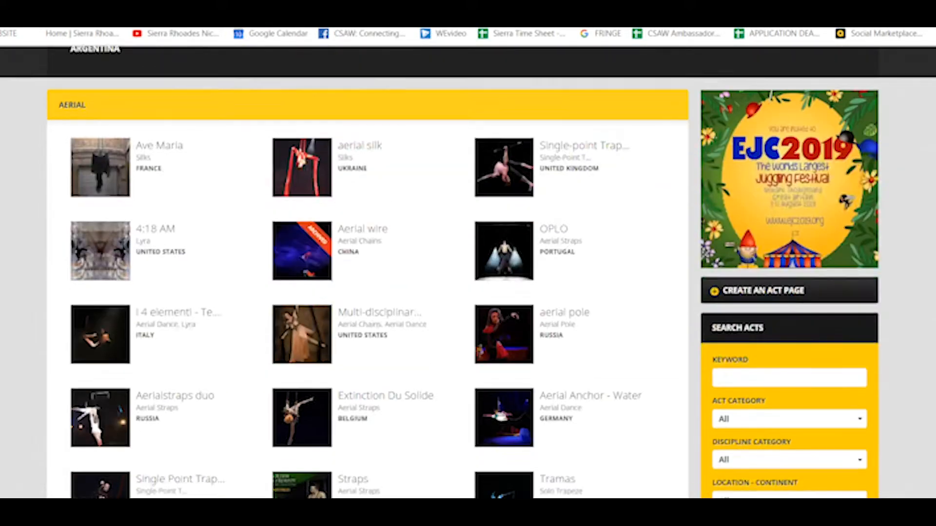
scroll(468, 273, "down", 12)
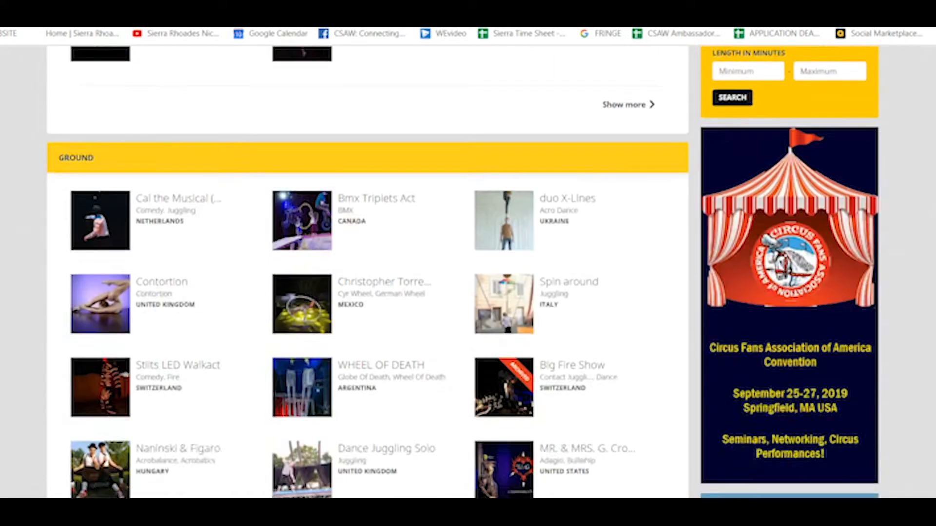
scroll(915, 167, "up", 20)
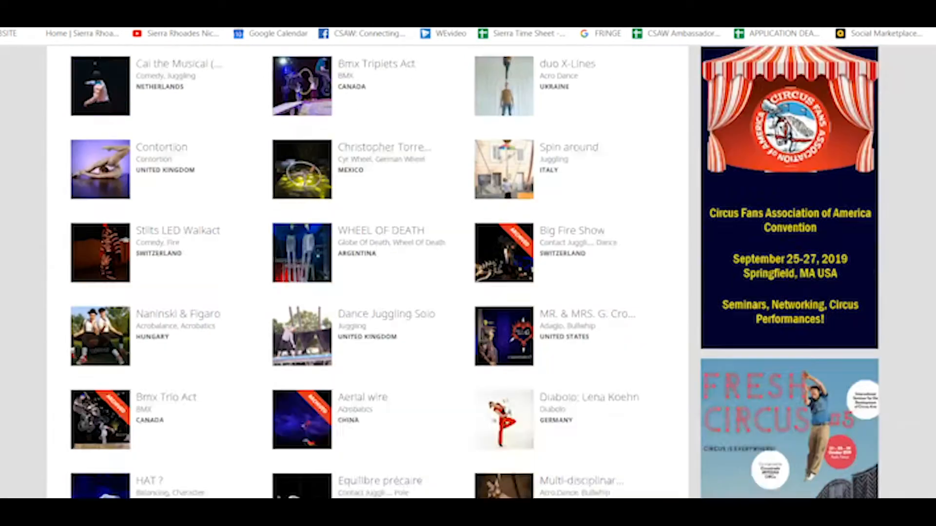
scroll(915, 167, "down", 5)
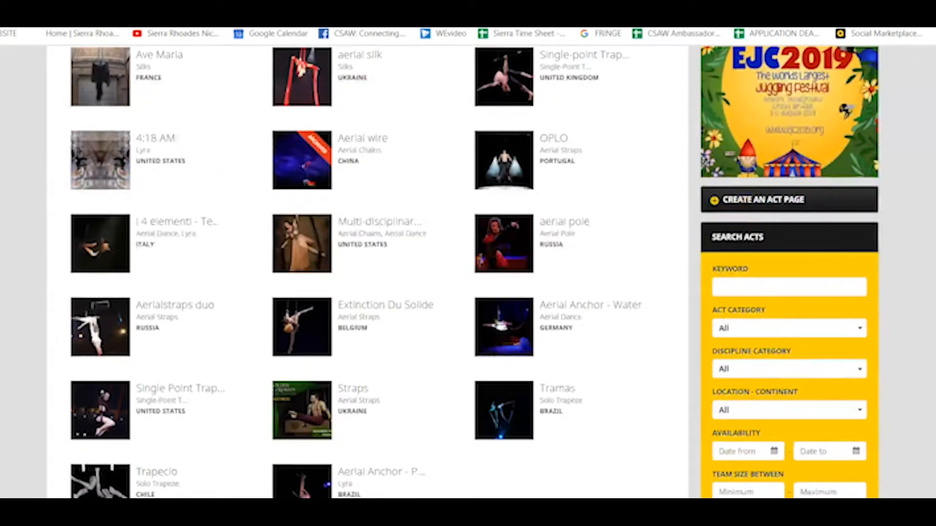
scroll(633, 431, "down", 1)
scroll(468, 273, "up", 7)
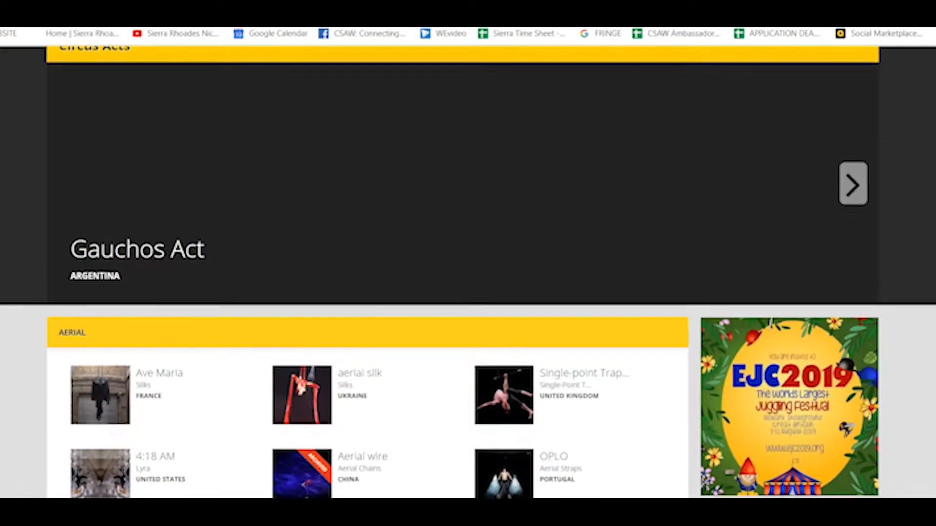
scroll(468, 273, "down", 4)
scroll(468, 273, "down", 1)
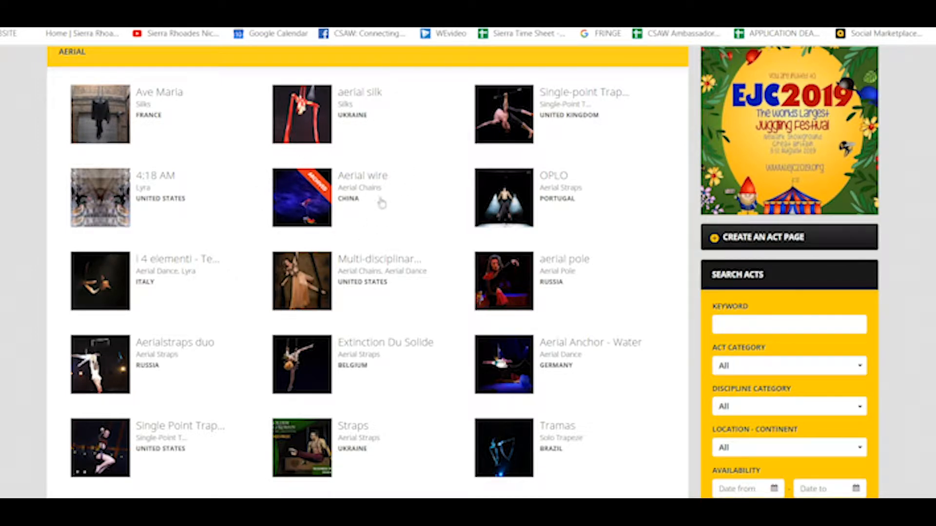
scroll(468, 272, "up", 3)
scroll(468, 271, "down", 4)
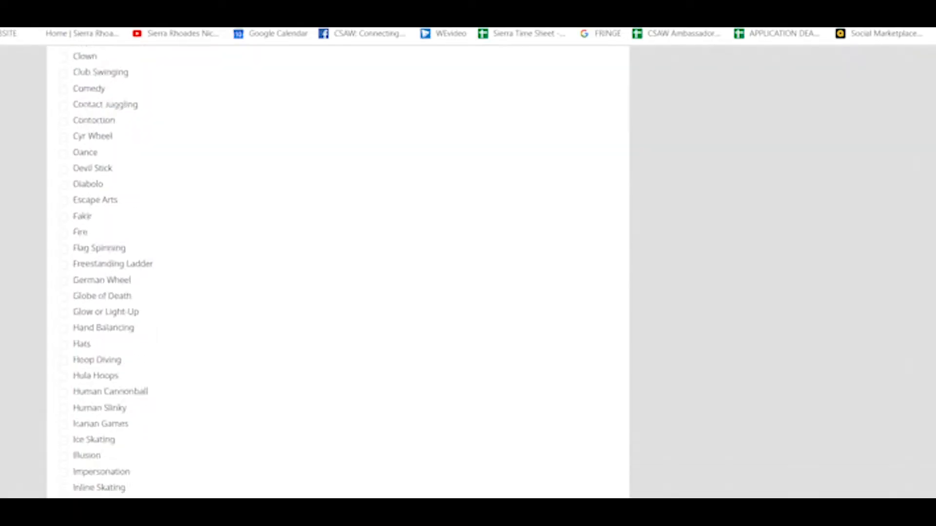
Step: Enter 'The Yellow Wallpaper' as the act's title
scroll(921, 169, "down", 15)
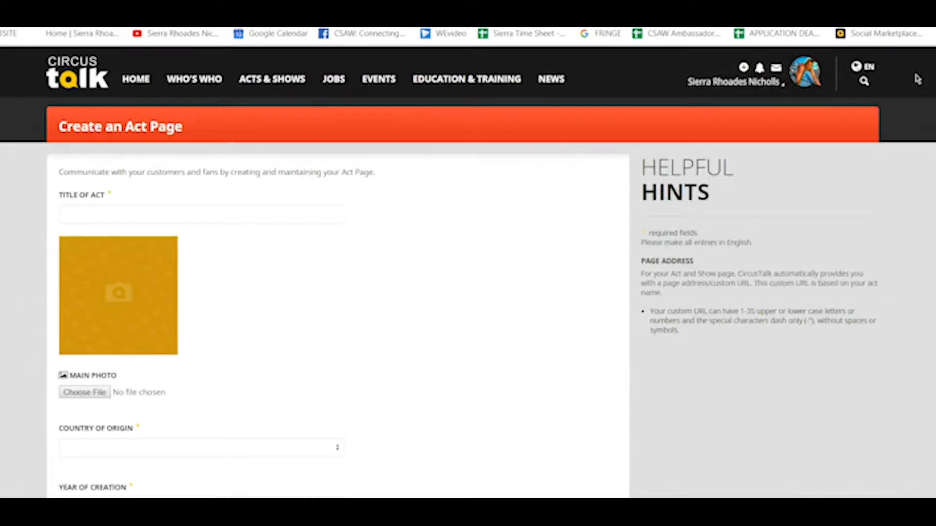
left_click(119, 218)
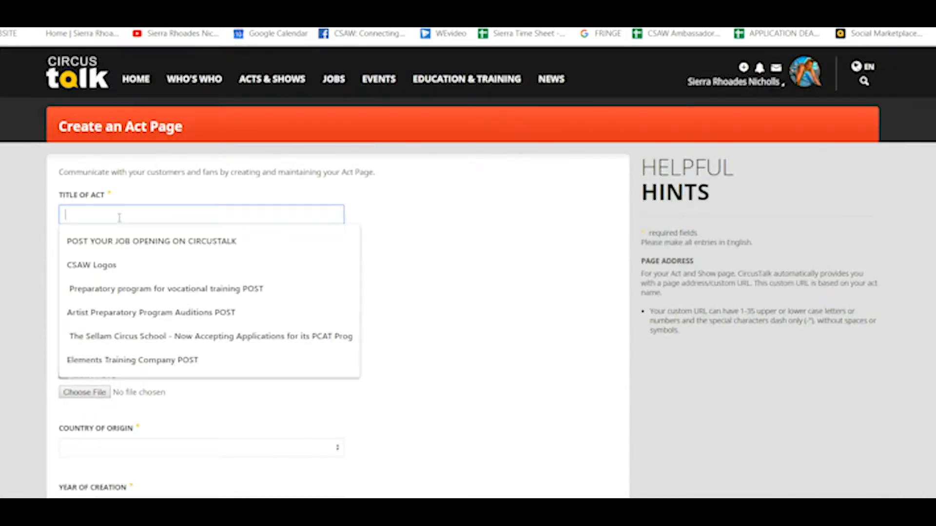
type("The Yellow")
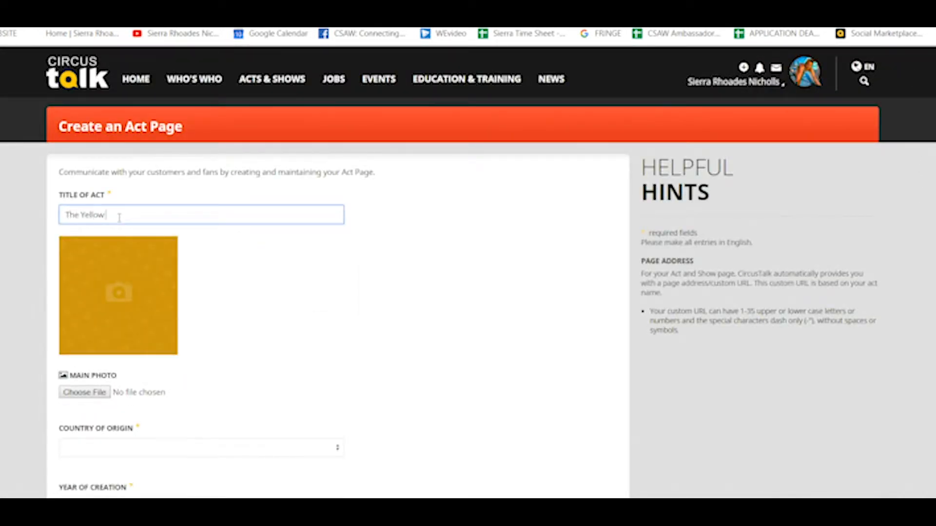
type(" Wallpaper")
Step: Attach Gala.jpg from the Downloads folder as the act's main photo
left_click(255, 404)
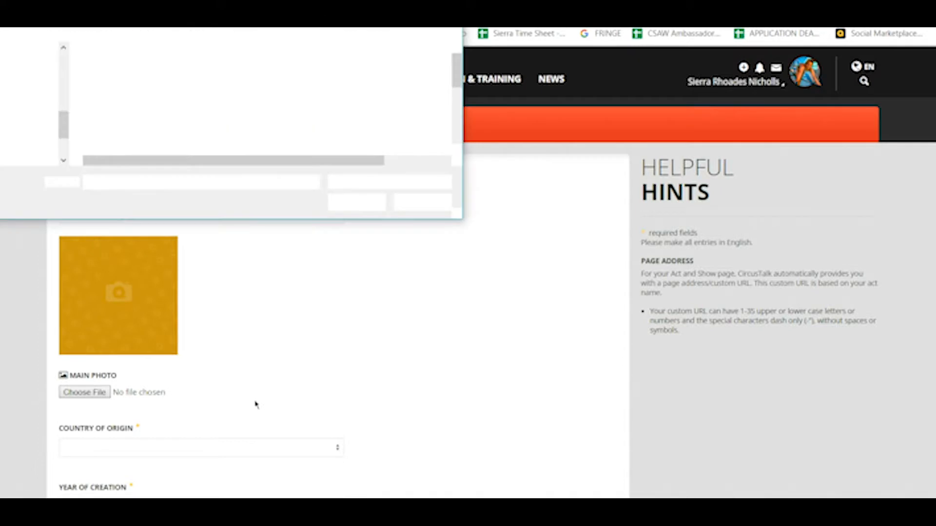
left_click_drag(456, 80, 456, 102)
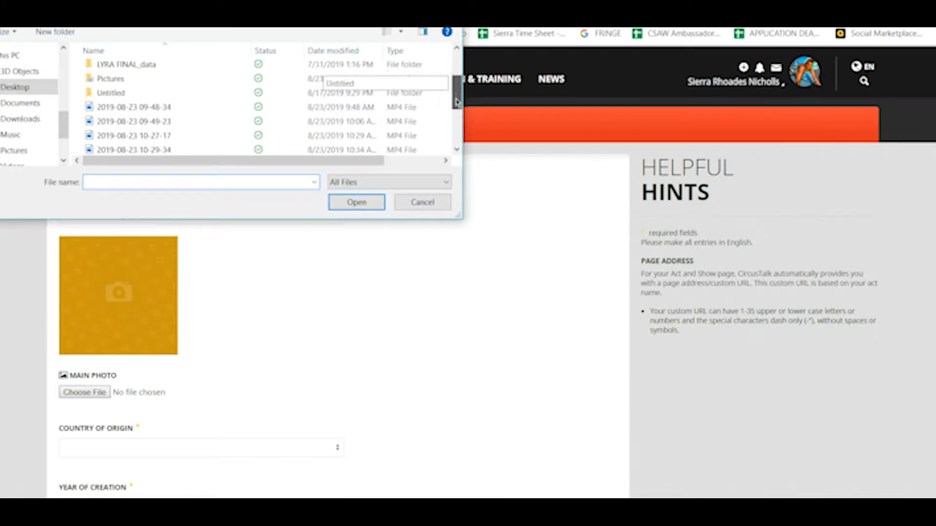
left_click(20, 118)
scroll(213, 92, "down", 2)
left_click(213, 91)
left_click(356, 202)
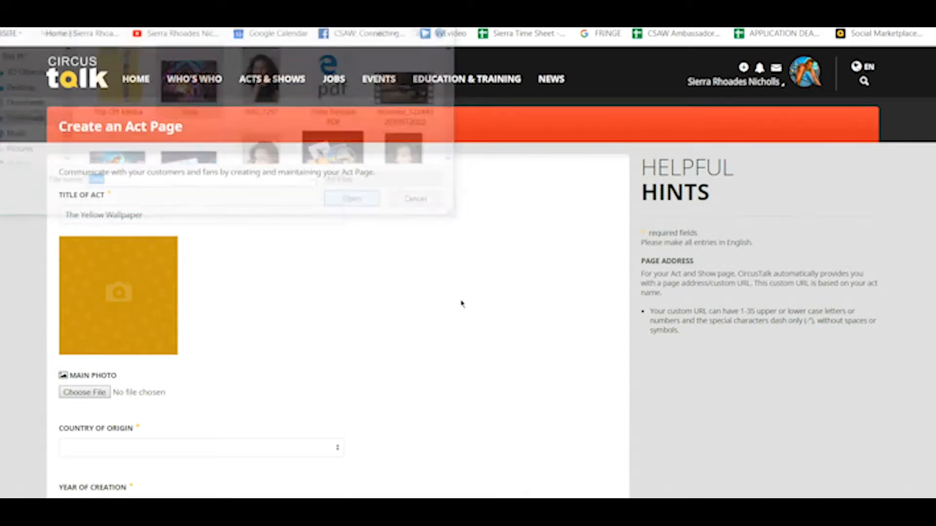
scroll(440, 170, "down", 4)
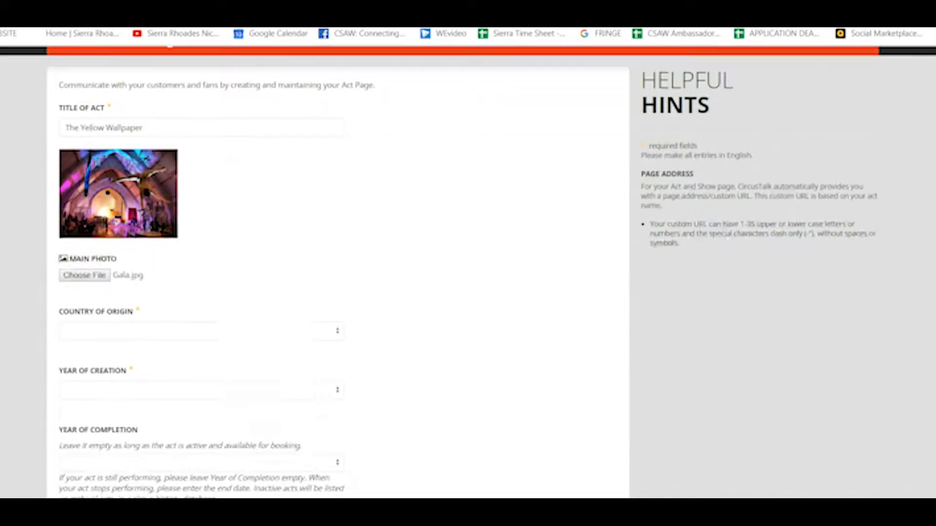
Step: Set the country of origin to United States and the year of creation to 2018
left_click(296, 239)
type("un")
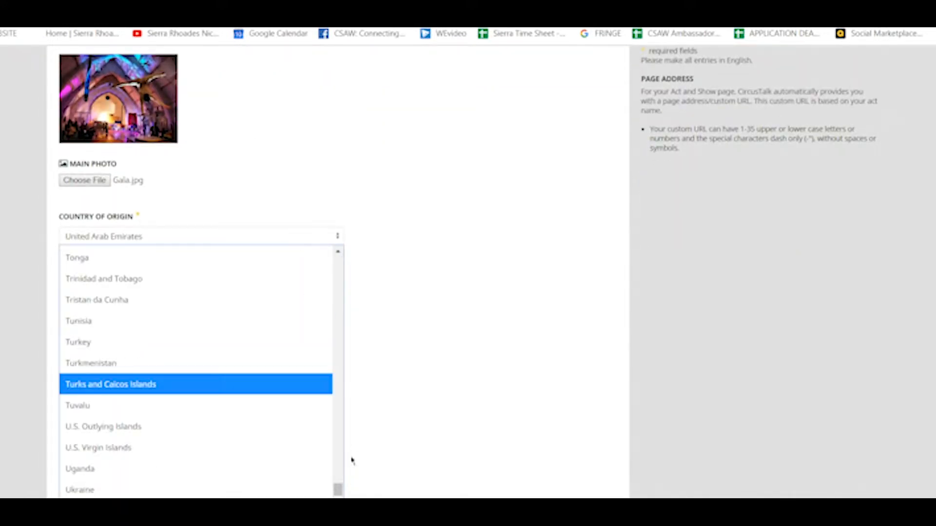
left_click(240, 300)
left_click(240, 299)
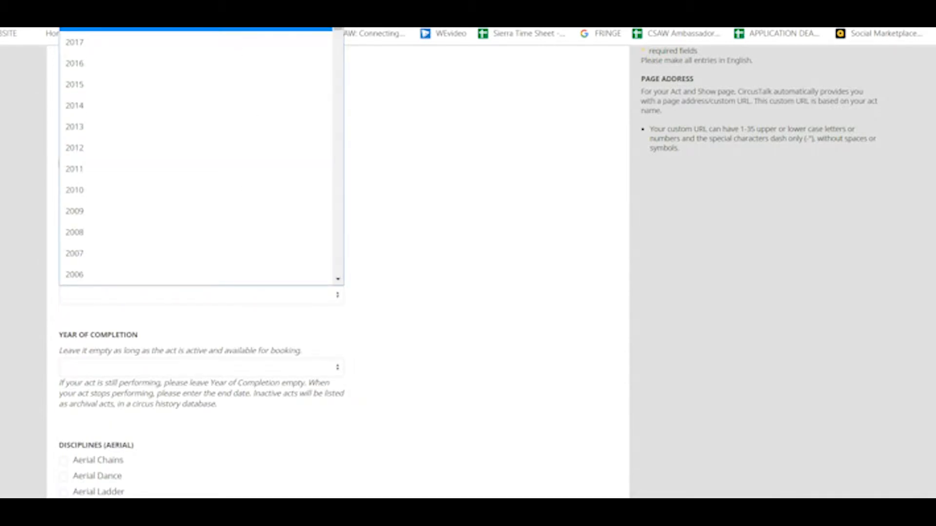
left_click(366, 224)
scroll(529, 204, "down", 2)
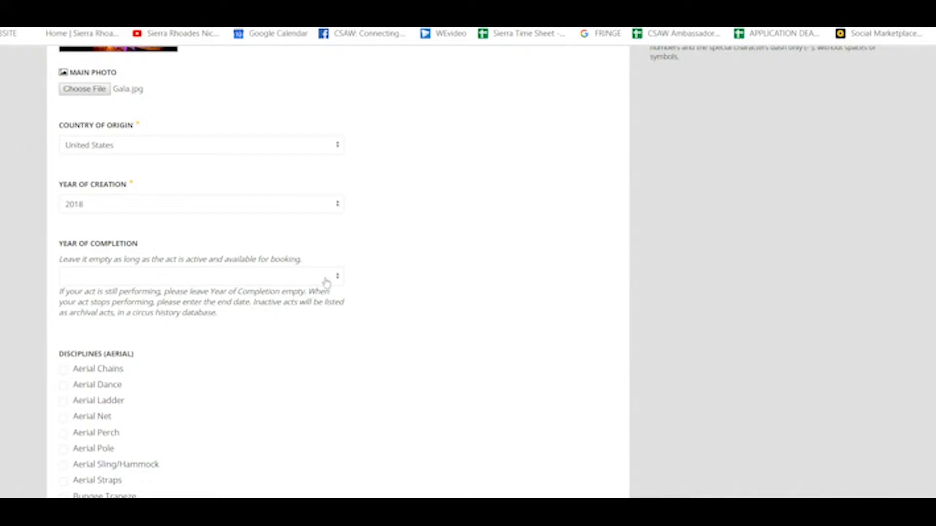
Step: Set Year of Completion back to blank after briefly choosing 2019
left_click(327, 276)
left_click(451, 278)
left_click(308, 277)
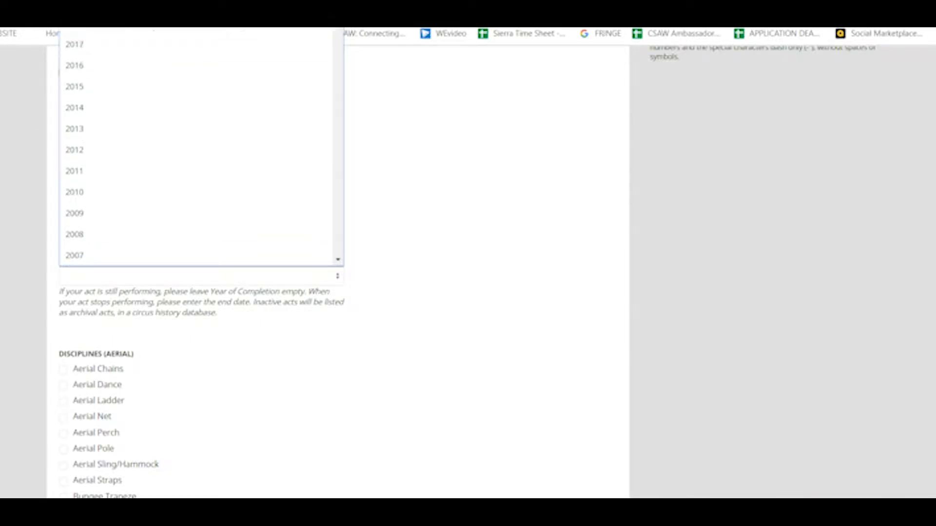
left_click(263, 3)
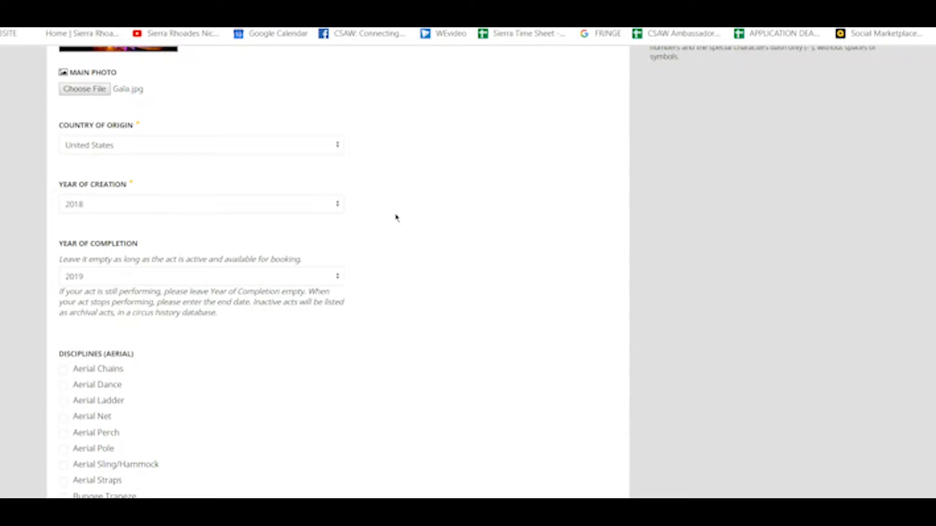
left_click(332, 278)
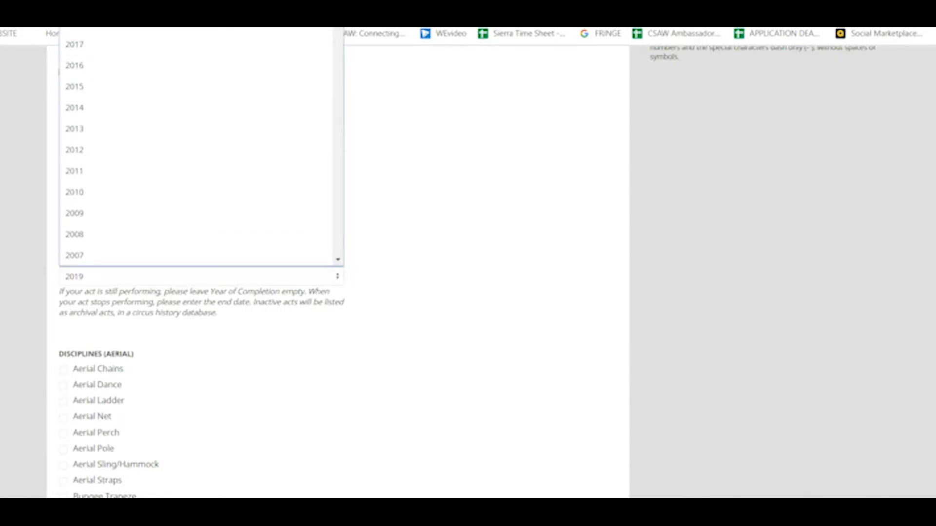
scroll(201, 146, "up", 1)
left_click(201, 3)
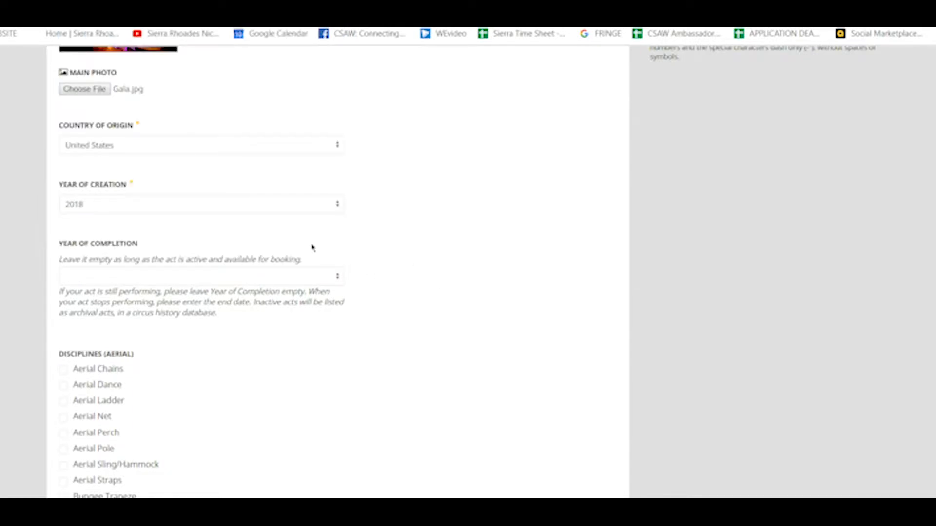
Step: Tick Hand Balancing as the act's discipline
scroll(202, 273, "down", 3)
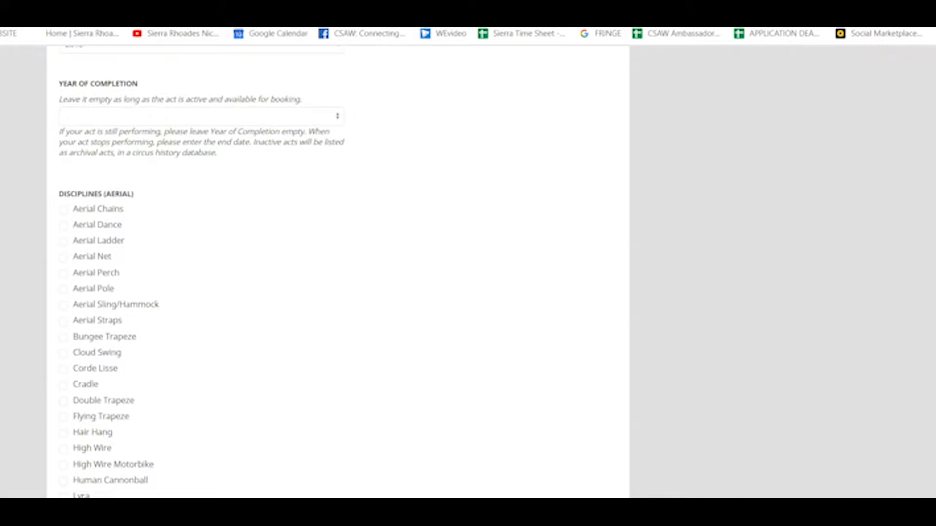
scroll(202, 272, "down", 1)
scroll(202, 272, "down", 2)
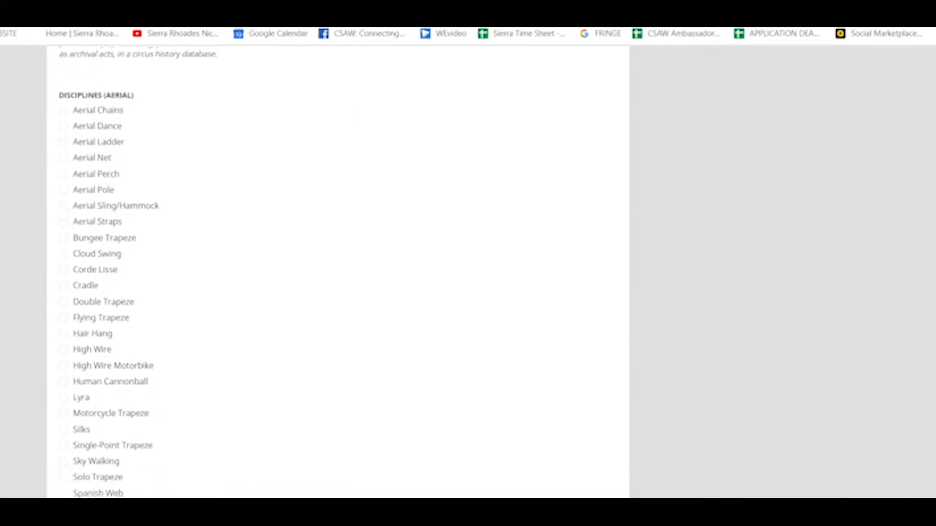
scroll(201, 272, "down", 1)
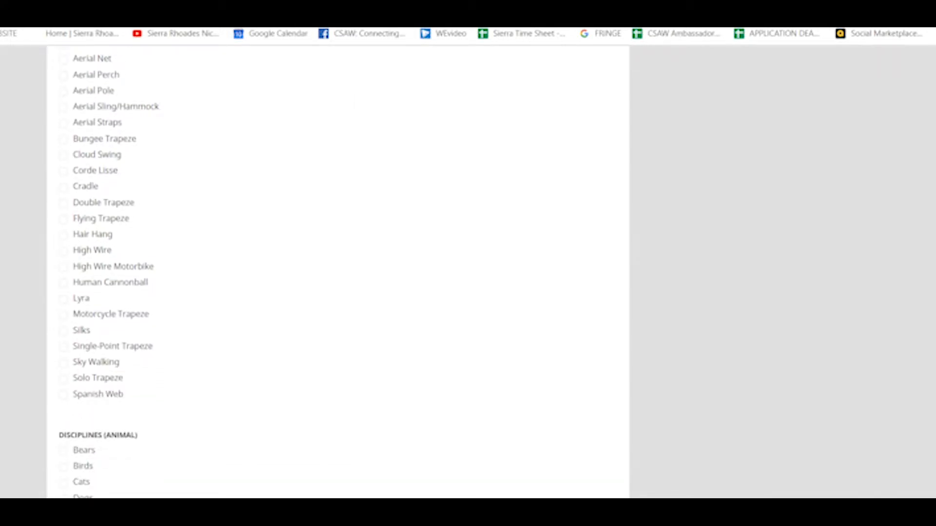
scroll(338, 272, "down", 5)
scroll(338, 272, "down", 2)
scroll(338, 272, "down", 5)
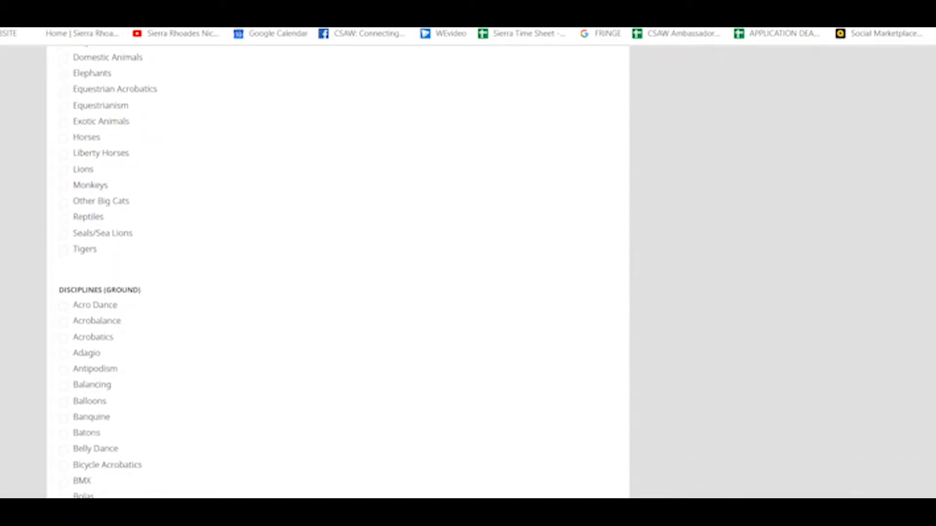
scroll(338, 272, "down", 2)
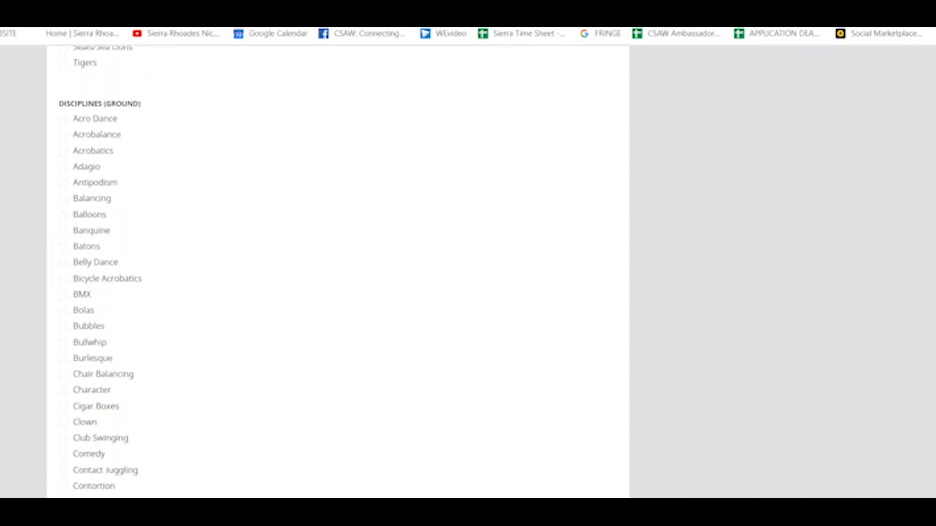
scroll(337, 272, "down", 6)
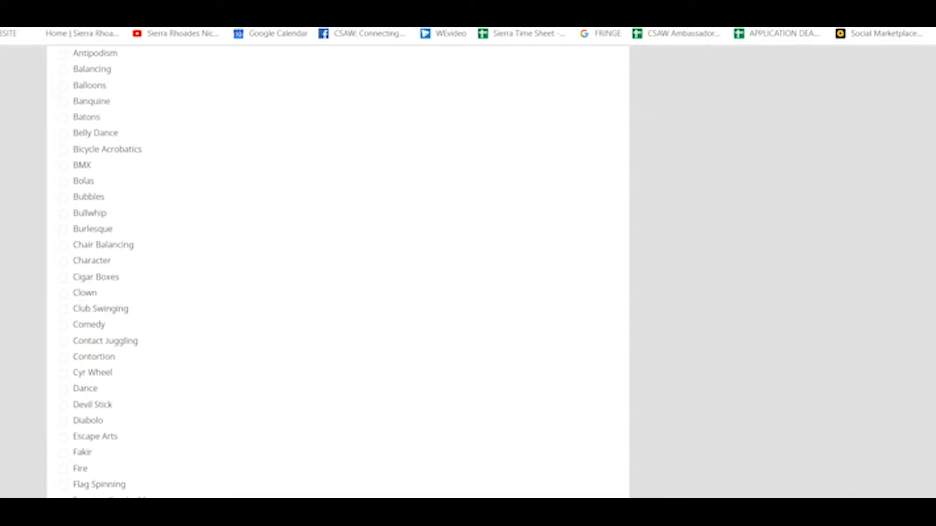
left_click(64, 326)
Step: Set the act length to 00:03 and performers to 1, then save the act
scroll(797, 331, "down", 15)
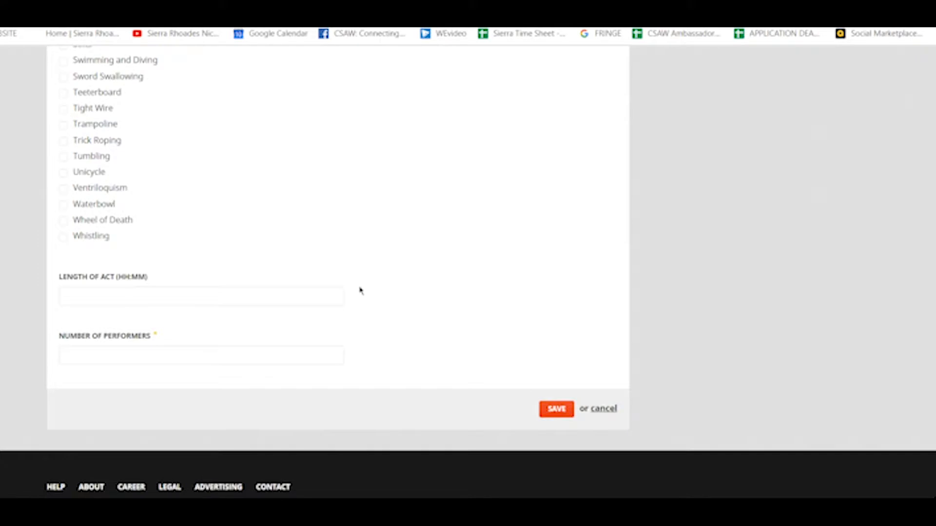
left_click(189, 296)
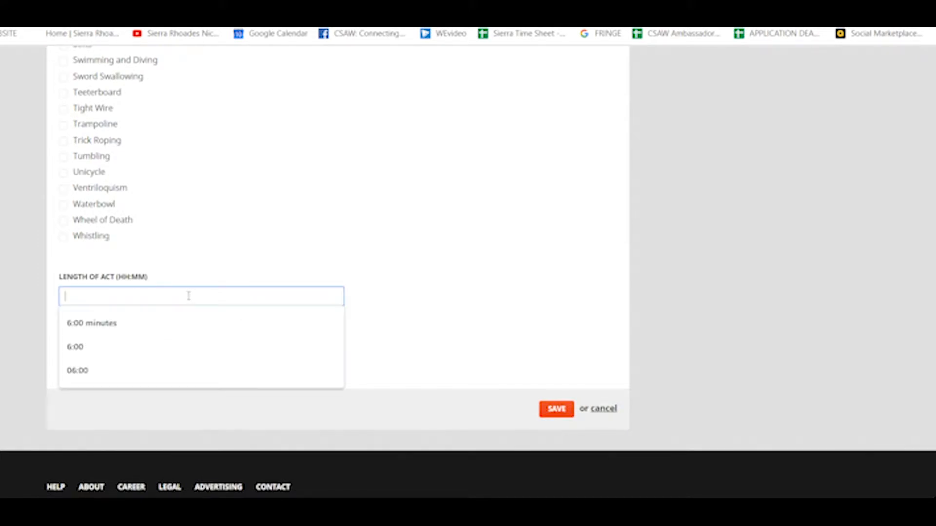
type("3")
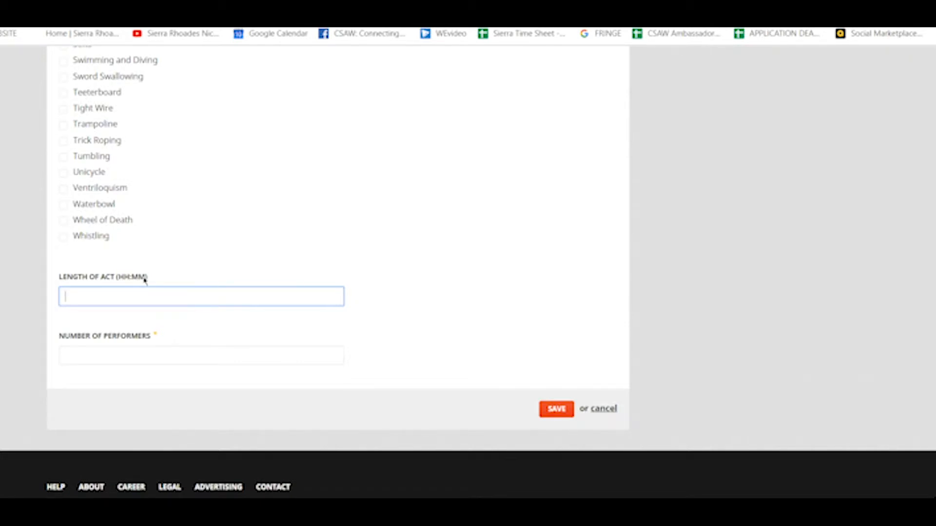
type("00")
type(":03")
left_click(121, 355)
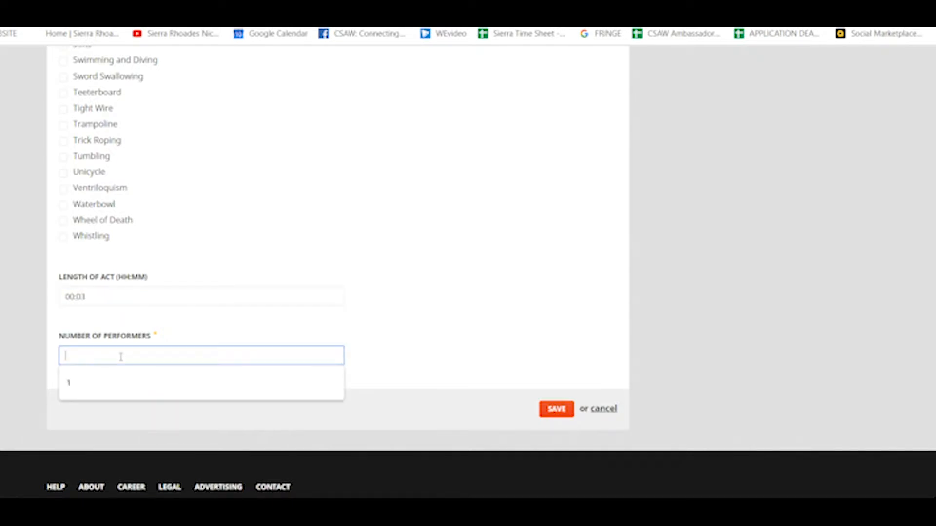
type("1")
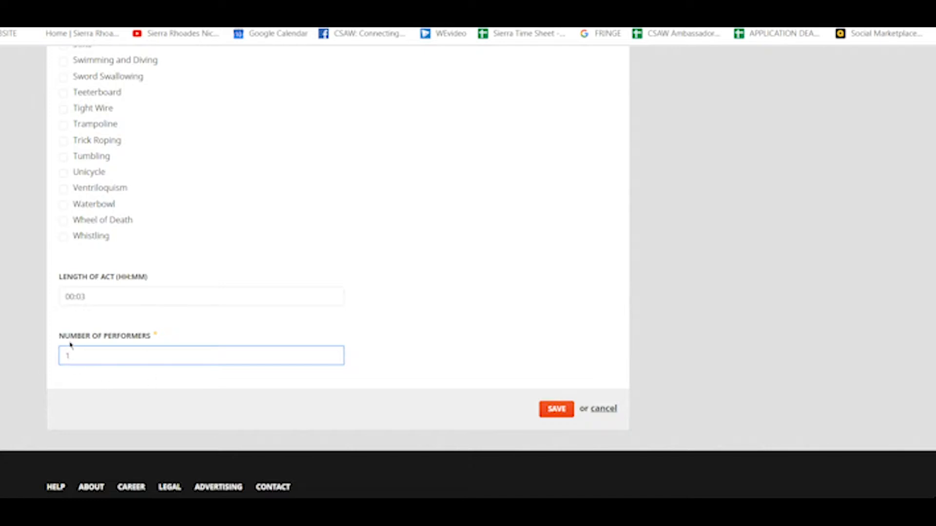
left_click(441, 311)
left_click(559, 409)
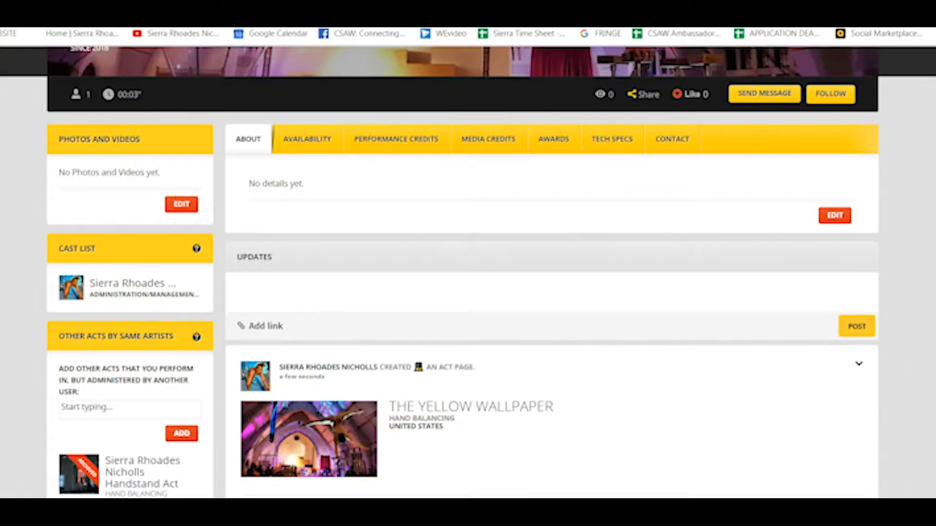
Step: Scroll through the saved act page showing Hand Balancing, United States, since 2018
scroll(468, 273, "up", 5)
scroll(468, 272, "down", 3)
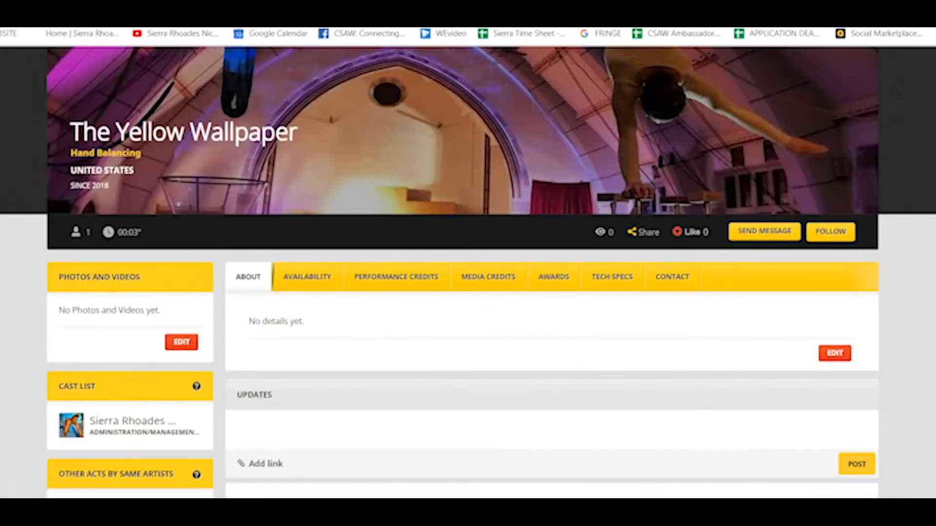
scroll(464, 269, "up", 1)
scroll(166, 156, "up", 3)
scroll(166, 156, "down", 2)
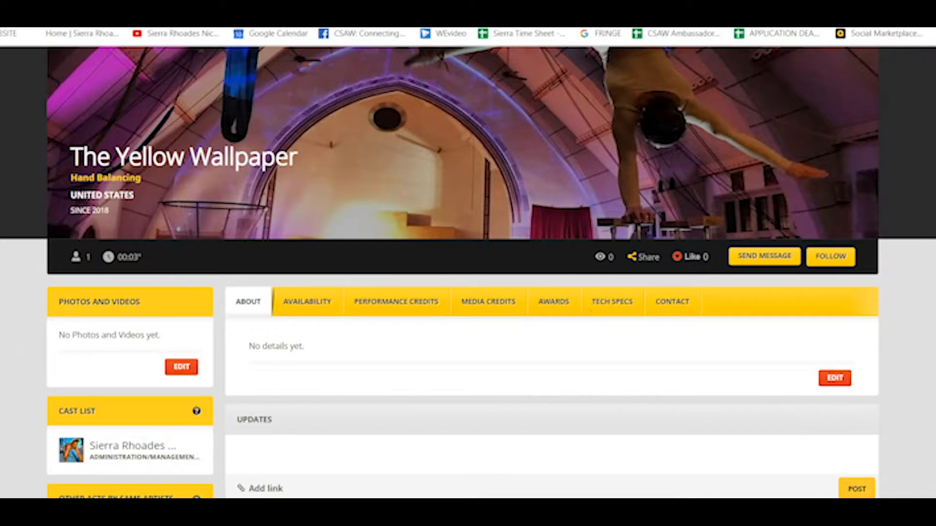
scroll(511, 275, "down", 2)
scroll(468, 273, "down", 1)
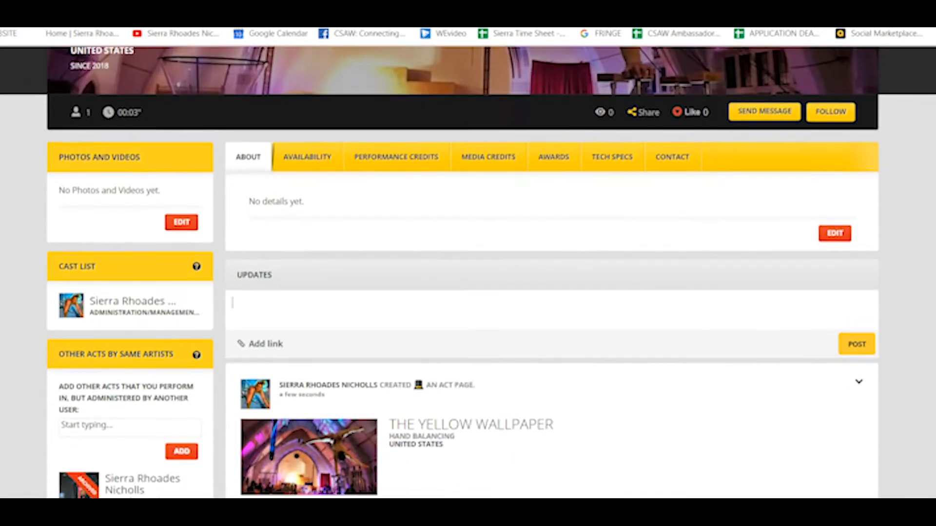
scroll(468, 272, "up", 5)
scroll(468, 273, "down", 6)
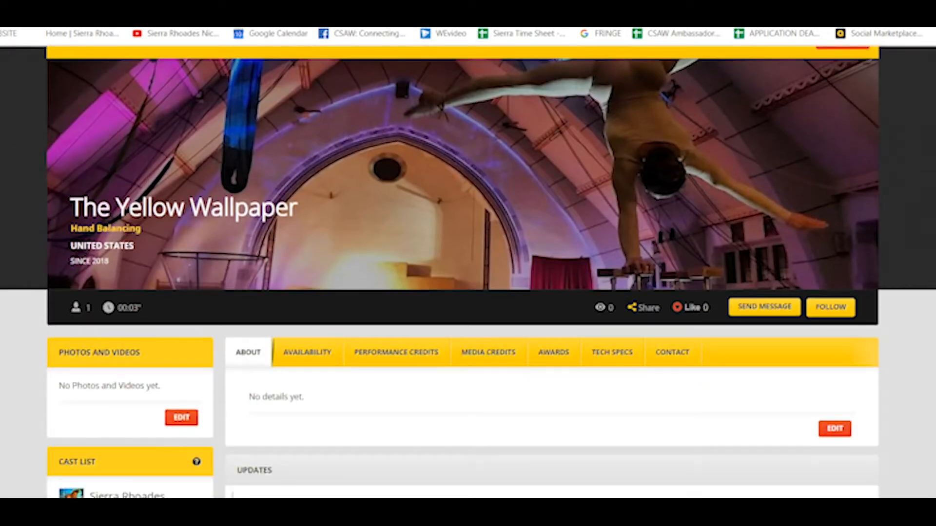
scroll(468, 273, "up", 1)
scroll(468, 273, "down", 1)
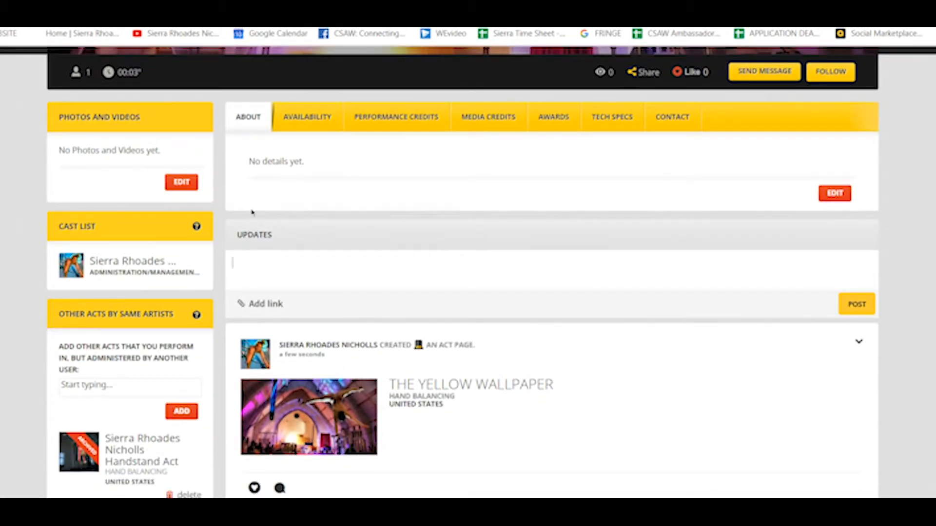
scroll(365, 152, "down", 1)
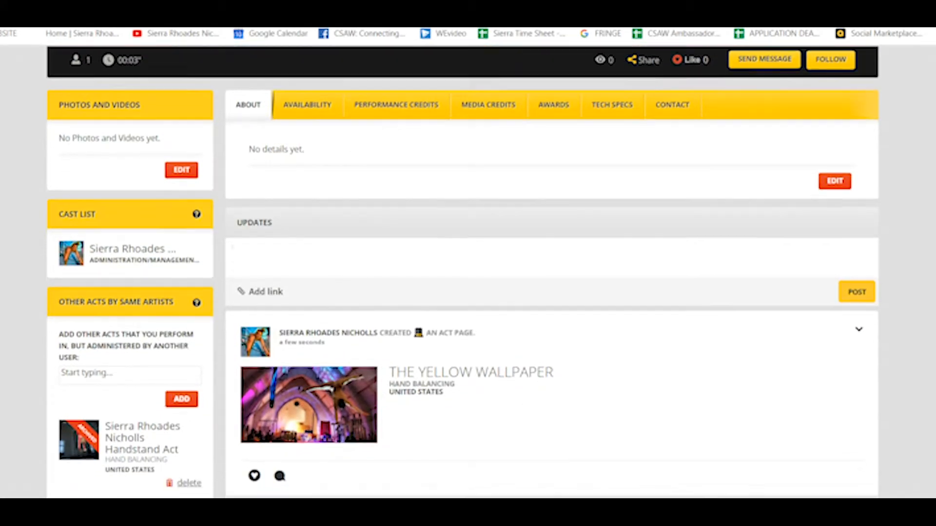
Step: View the Availability, Performance Credits and Media Credits tabs in turn
left_click(305, 104)
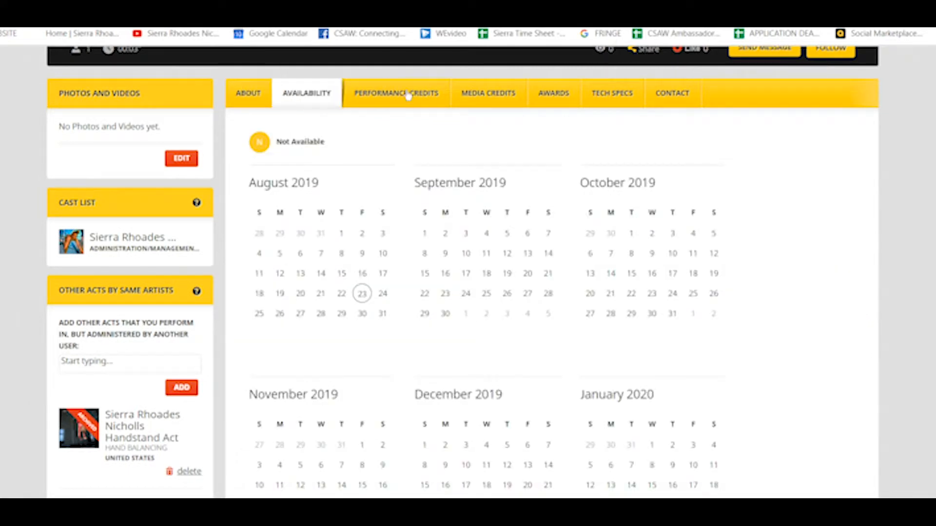
left_click(414, 98)
left_click(504, 101)
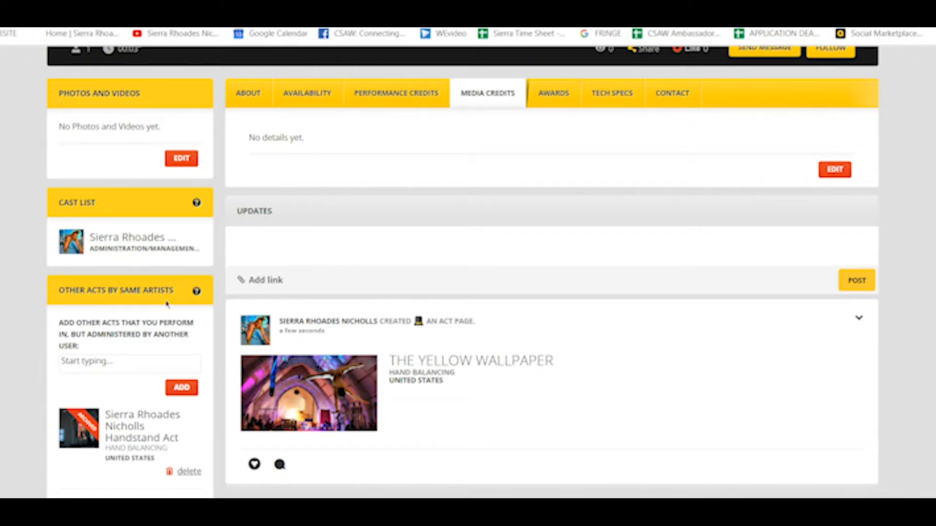
scroll(265, 122, "down", 3)
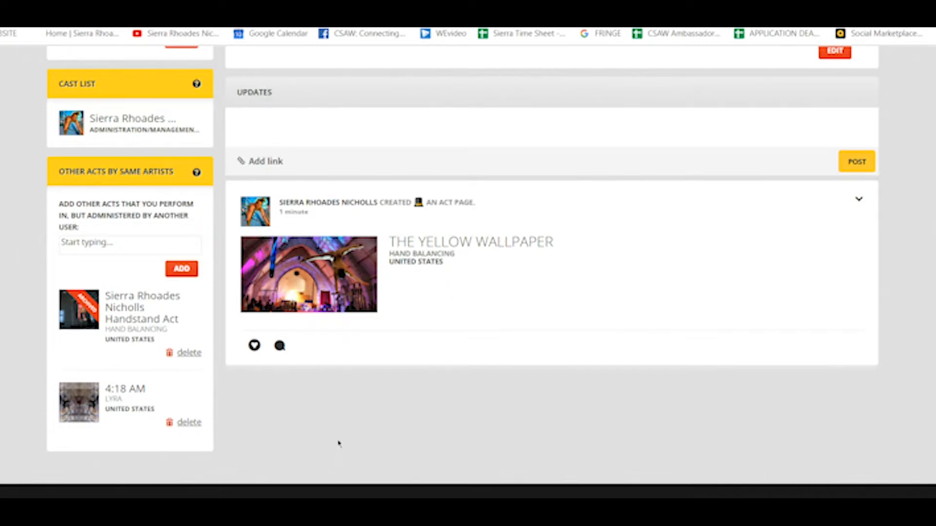
scroll(930, 211, "up", 10)
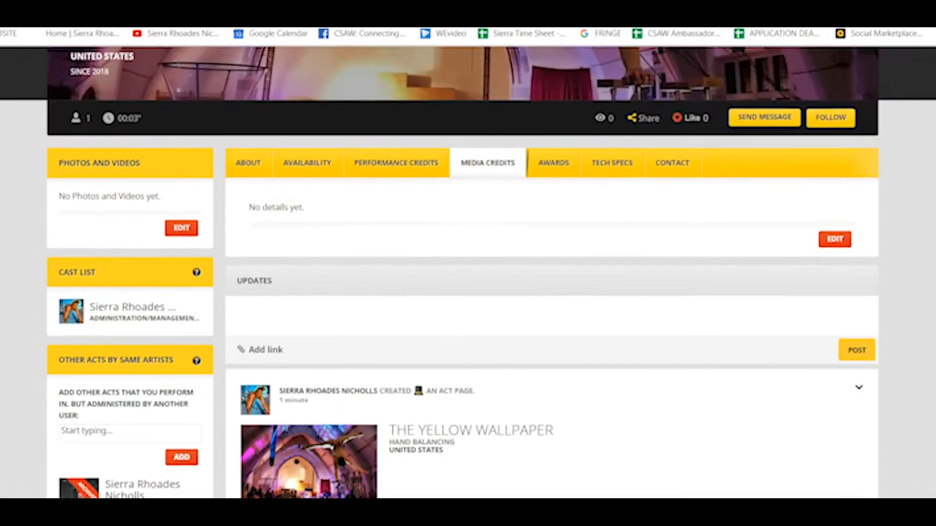
scroll(929, 210, "up", 2)
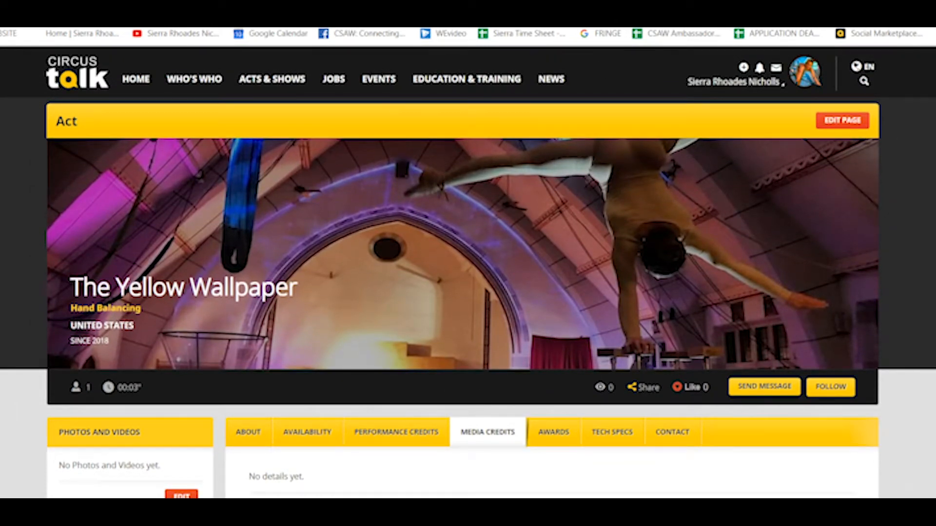
left_click(842, 120)
scroll(590, 125, "down", 3)
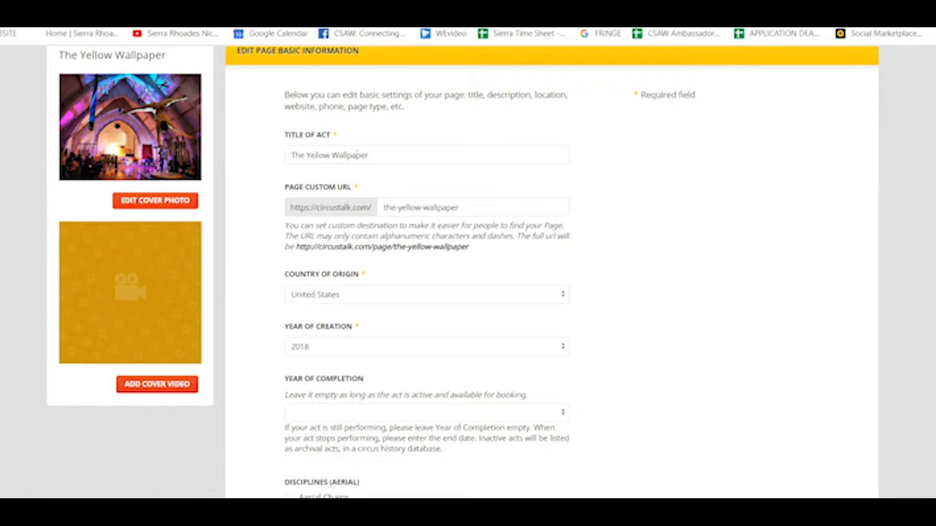
scroll(551, 272, "down", 5)
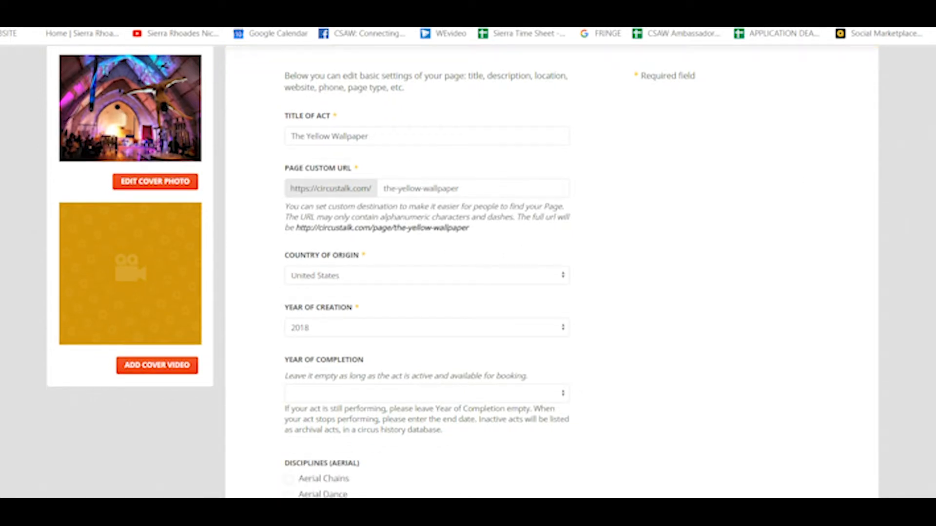
scroll(467, 272, "down", 1)
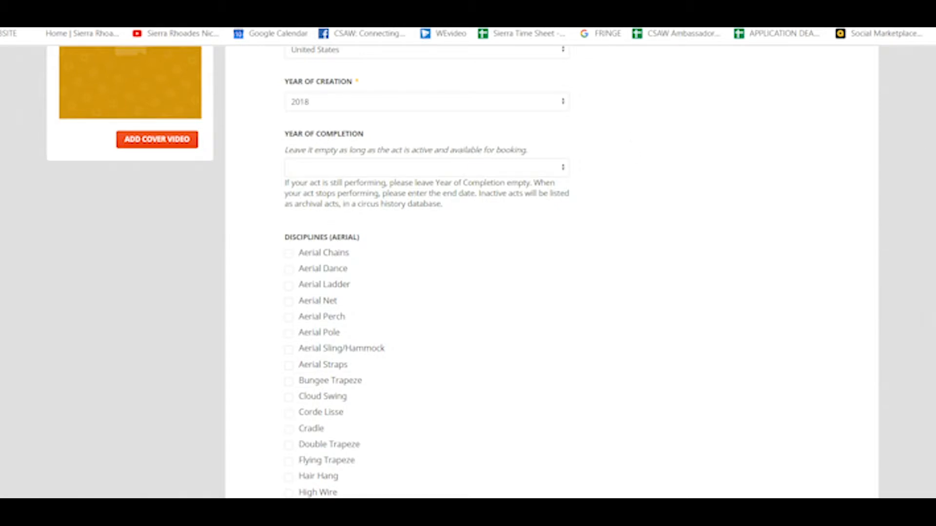
scroll(551, 272, "down", 20)
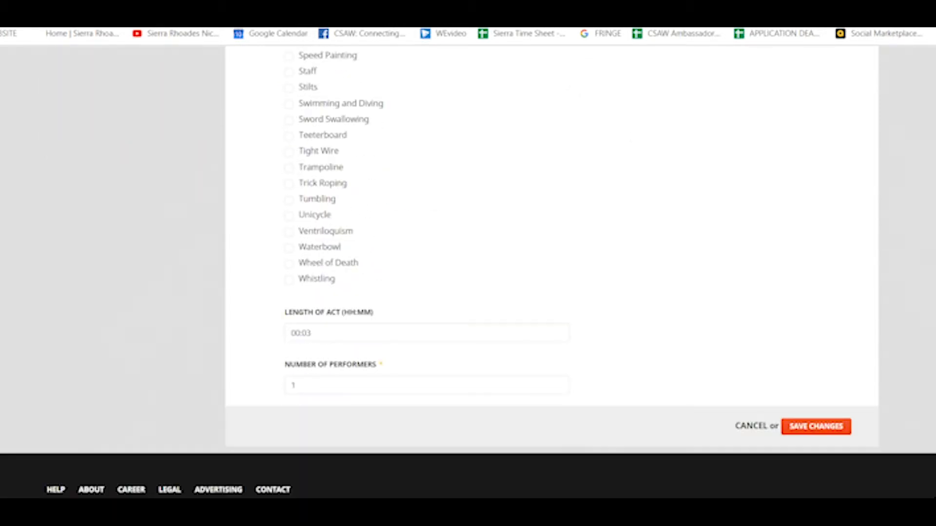
scroll(551, 272, "down", 1)
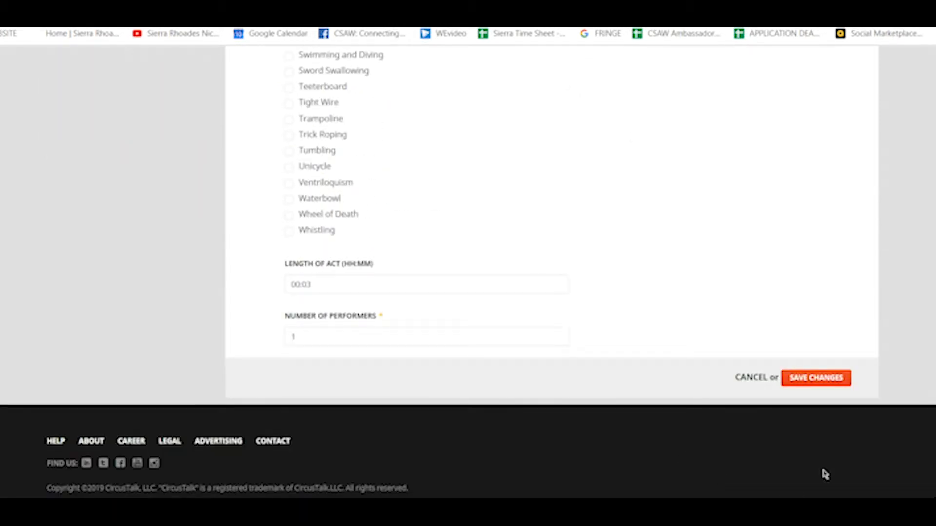
scroll(899, 414, "up", 4)
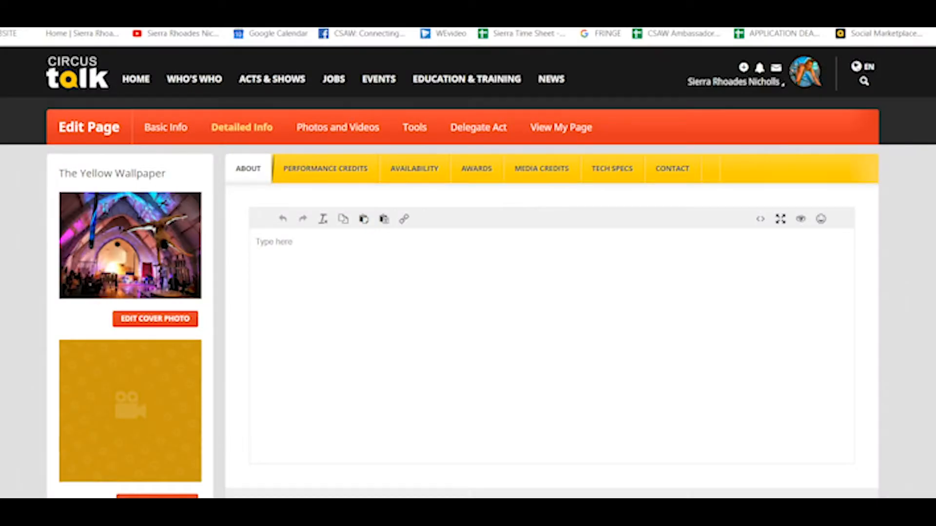
Step: Save the About text 'The Yellow Wallpaper is based on the short story by Charlotte Perkins Gillman'
scroll(467, 273, "down", 2)
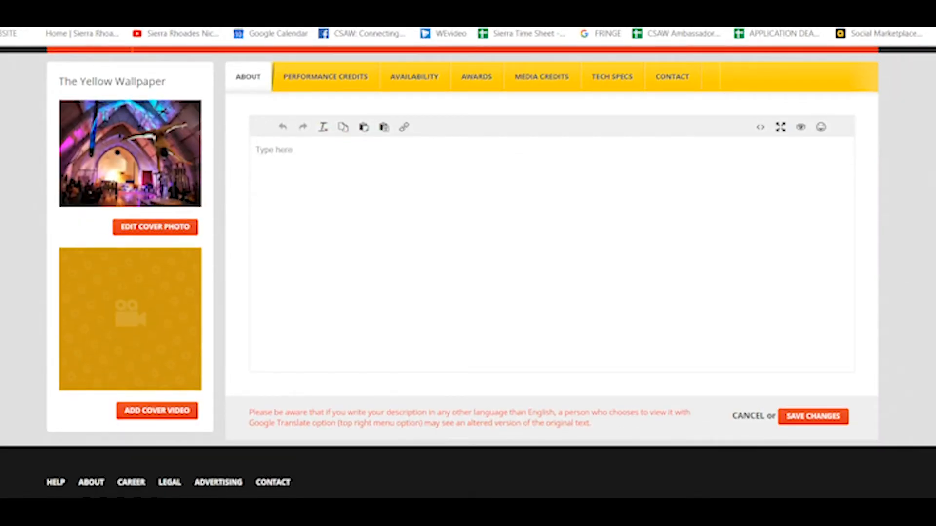
scroll(468, 273, "up", 2)
scroll(468, 272, "up", 1)
left_click(500, 289)
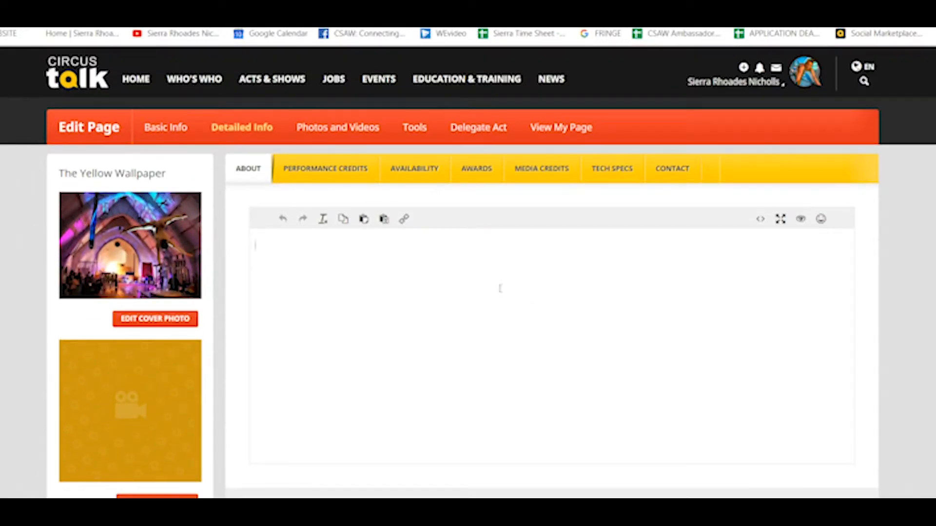
type("The Yellow Wallpaper is bas")
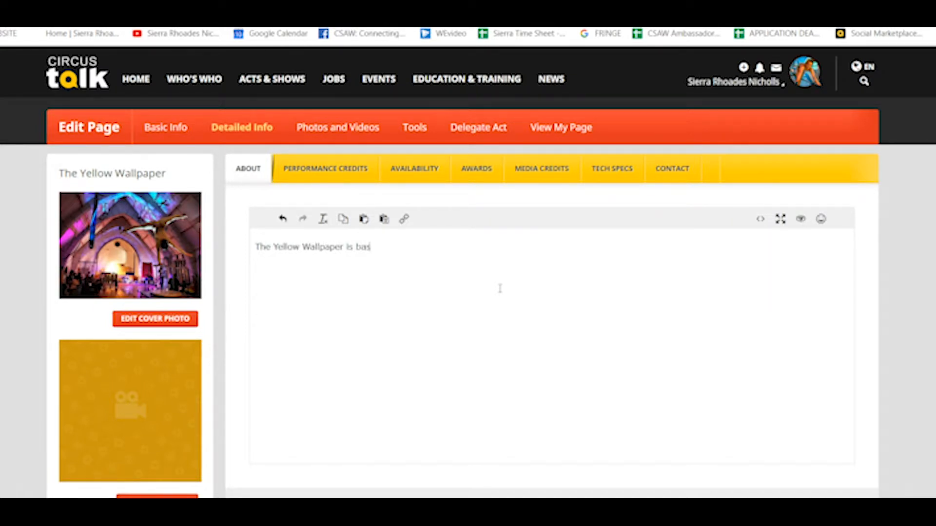
type("ed on the short story by Char")
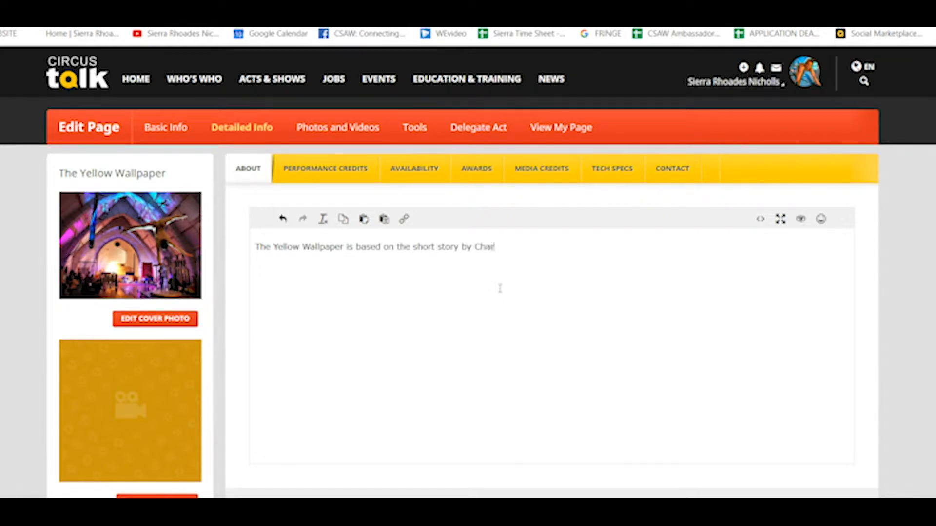
type("lotte Perkins Gillman")
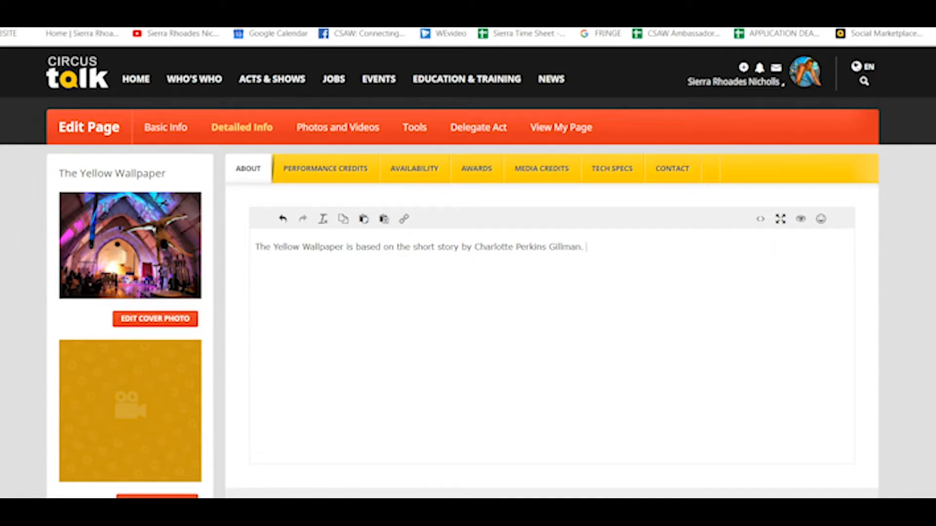
scroll(468, 272, "down", 1)
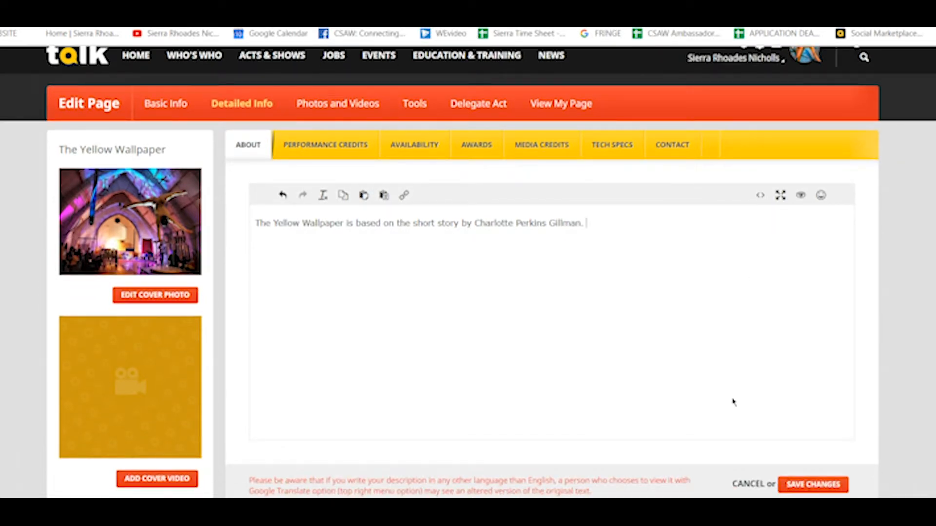
left_click(812, 485)
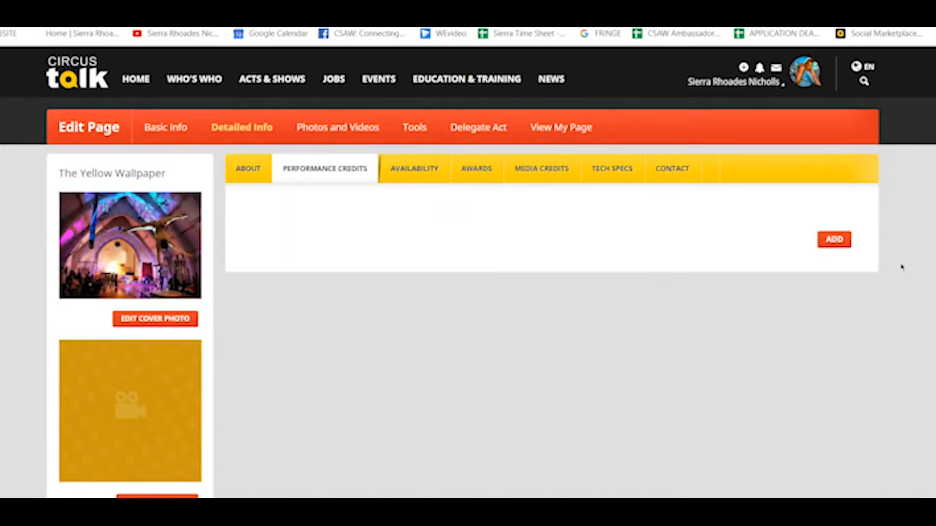
left_click(844, 243)
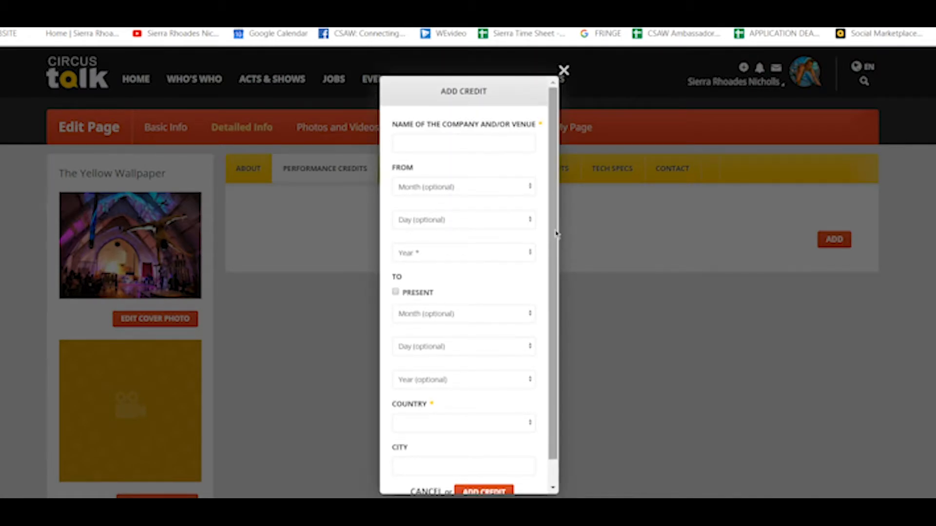
scroll(556, 234, "down", 1)
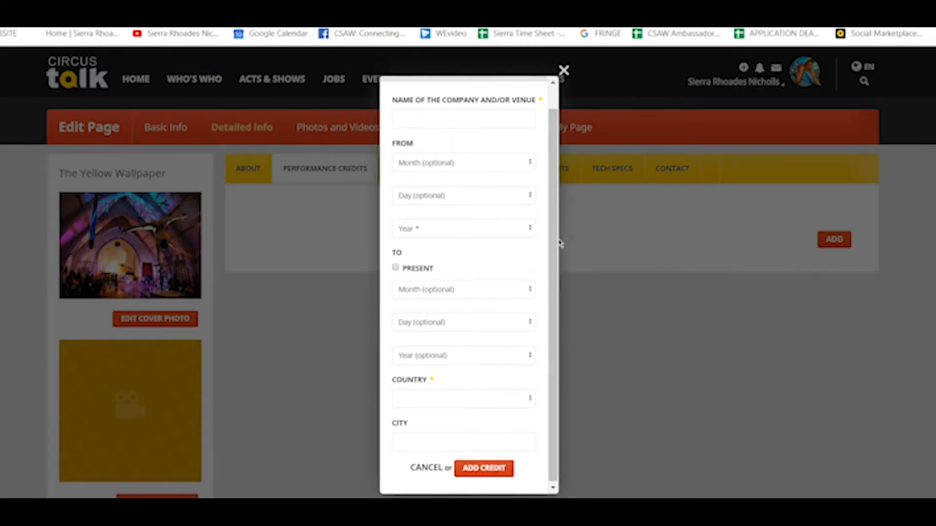
scroll(548, 234, "up", 1)
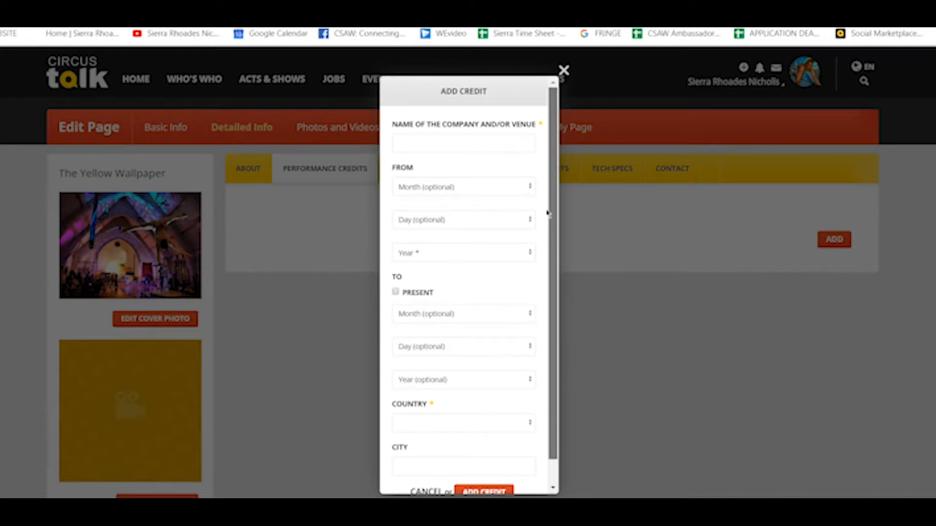
scroll(548, 214, "down", 1)
left_click(500, 165)
left_click(501, 165)
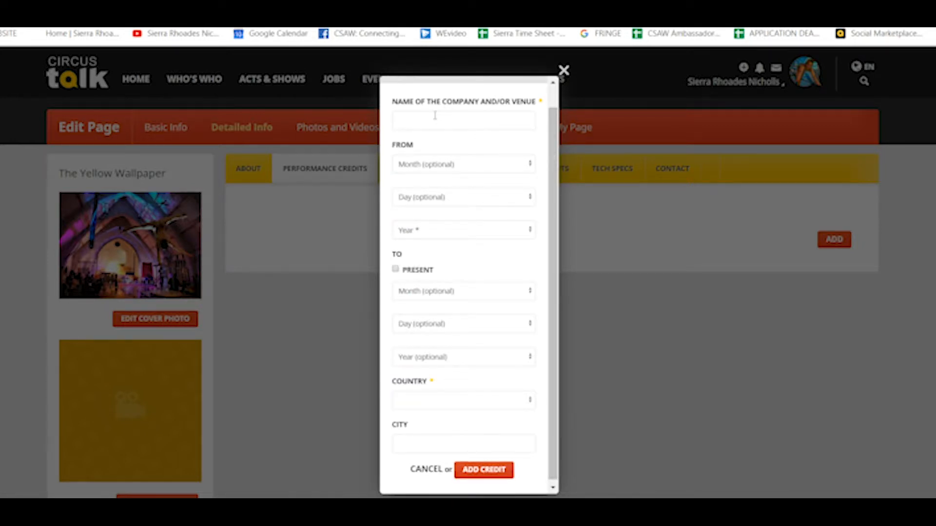
scroll(554, 168, "up", 1)
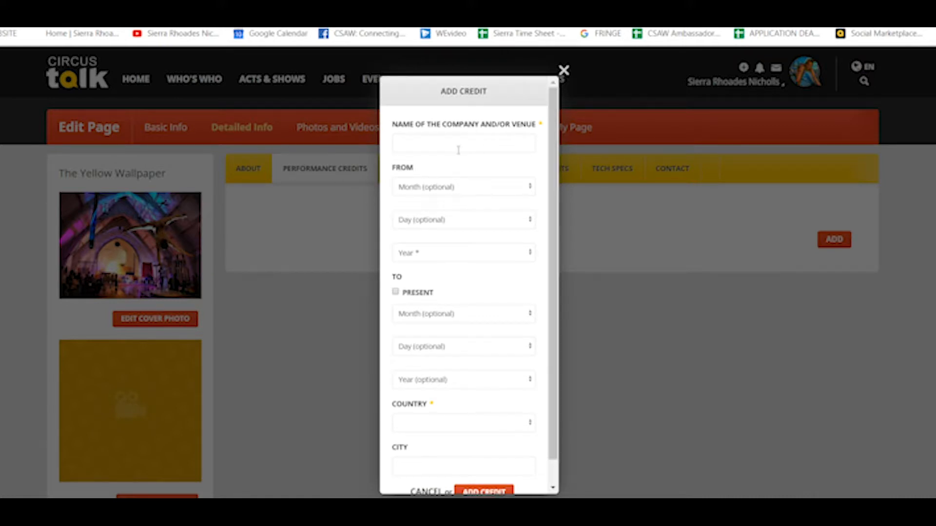
scroll(541, 175, "down", 1)
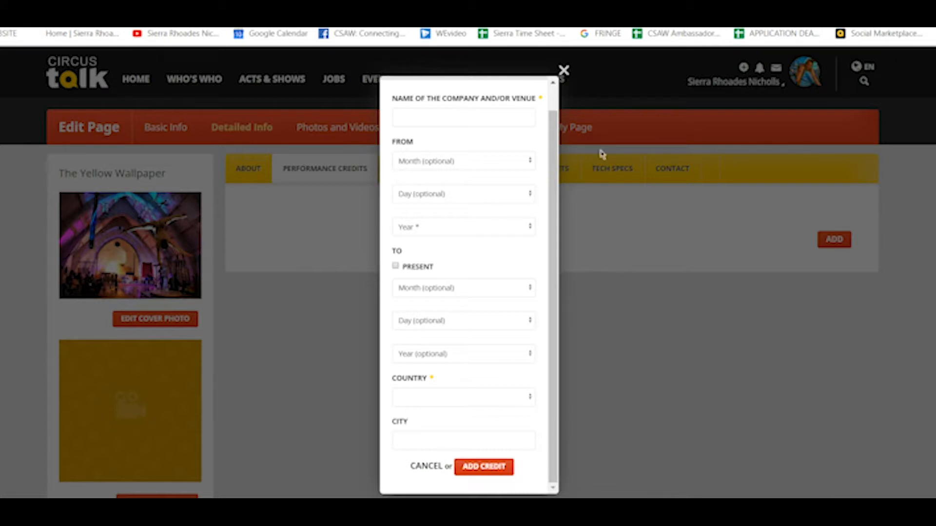
left_click(565, 72)
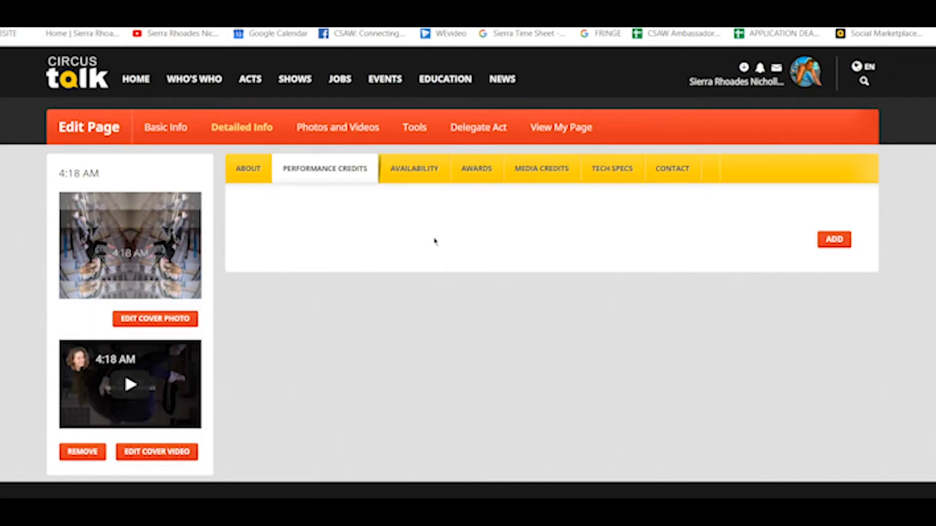
Step: Show the Availability calendar and open the Add Date Range form
left_click(413, 169)
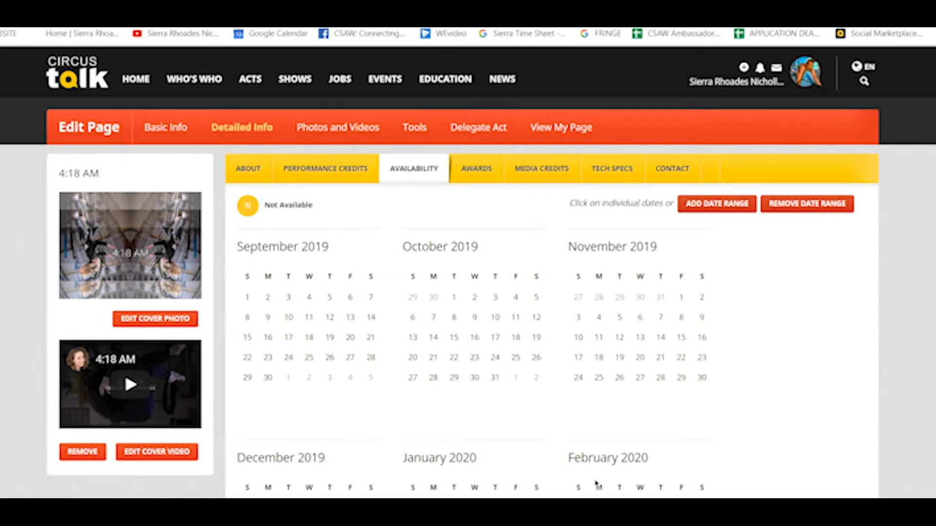
scroll(596, 483, "down", 2)
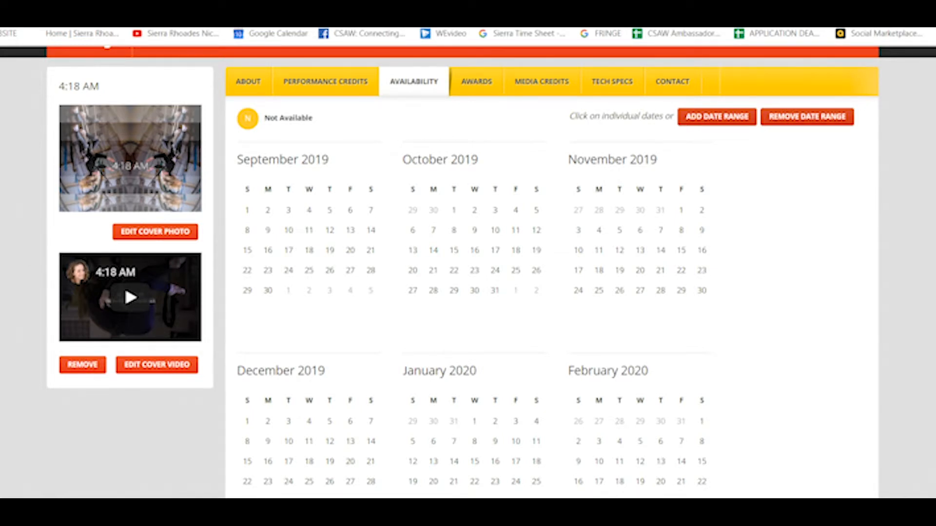
scroll(536, 469, "up", 2)
scroll(726, 250, "down", 2)
scroll(727, 250, "up", 2)
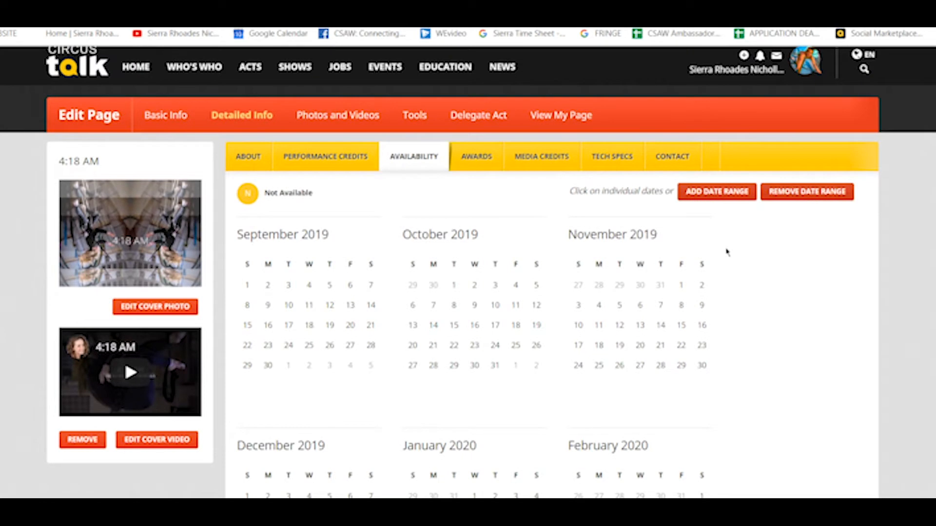
left_click(730, 198)
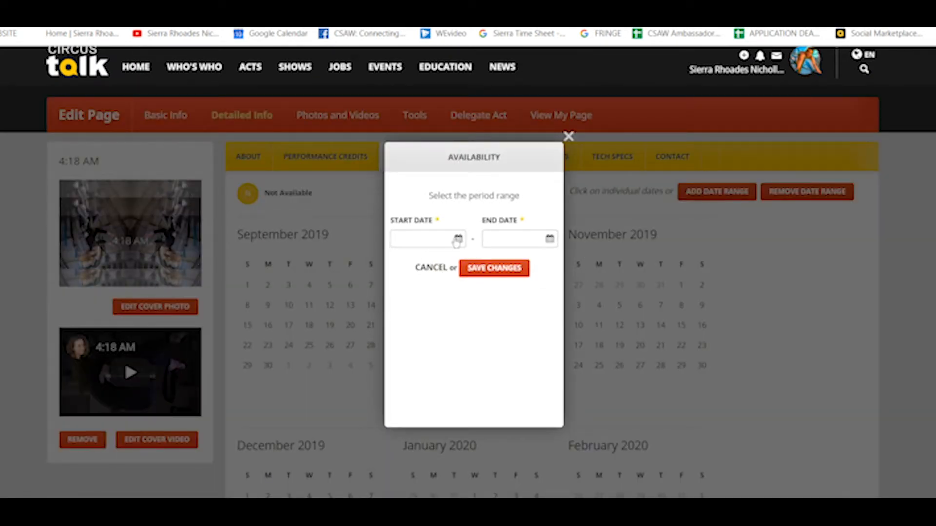
Step: Save an unavailable date range from Sept. 02, 2019 to Dec. 25, 2019
left_click(453, 240)
left_click(430, 295)
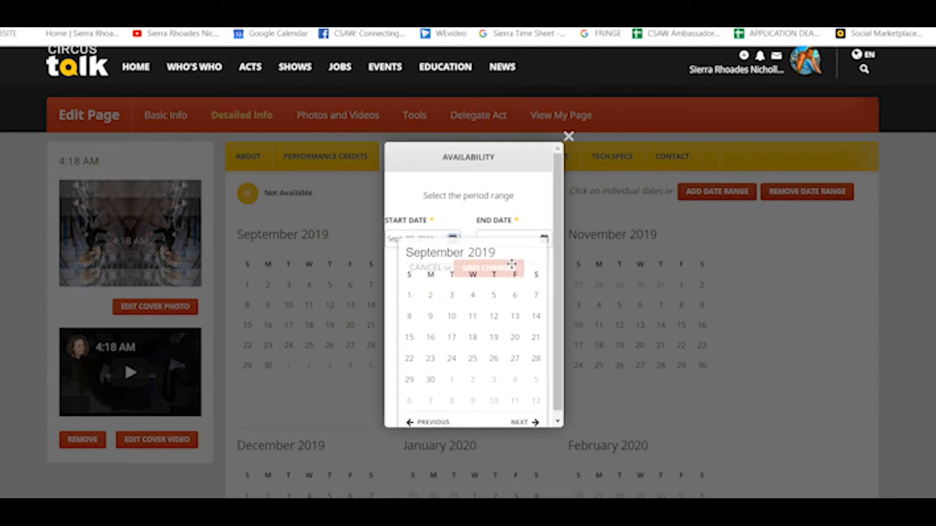
left_click(550, 238)
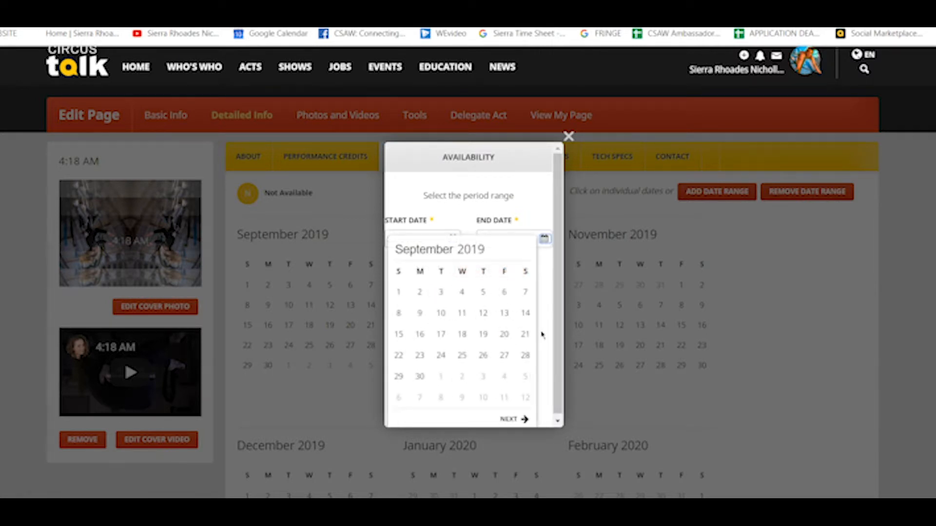
left_click(511, 419)
left_click(512, 419)
left_click(512, 419)
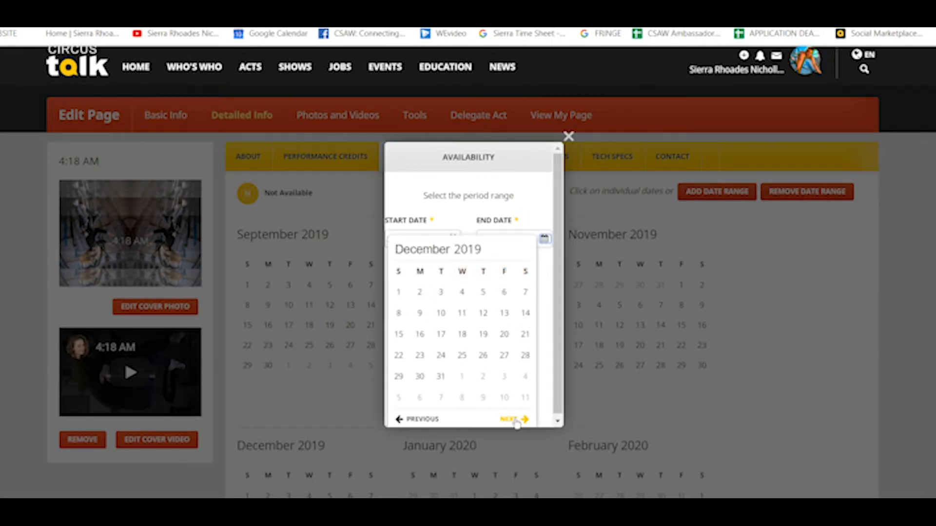
left_click(461, 355)
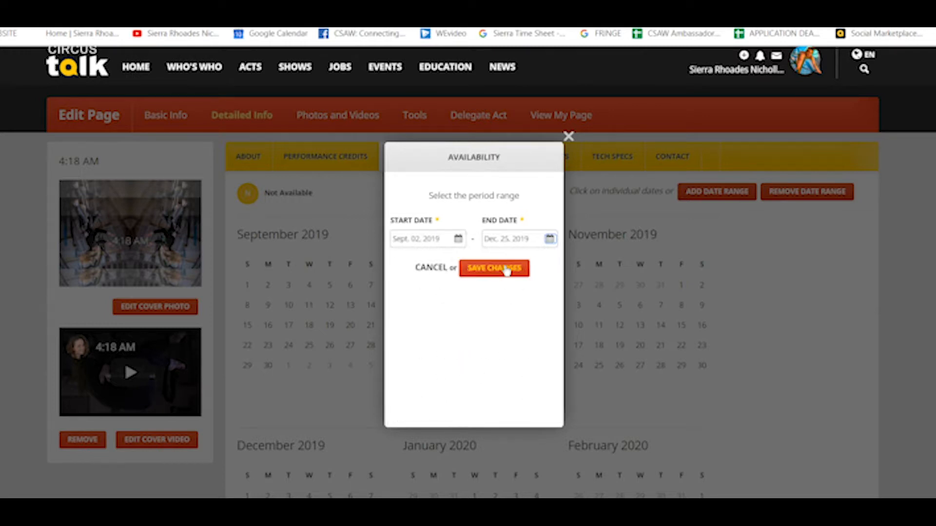
left_click(506, 269)
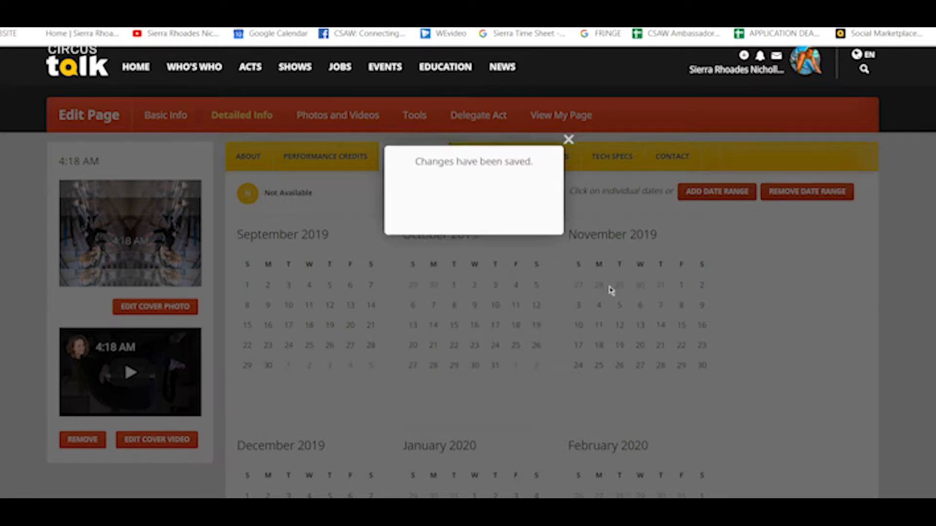
Step: Scroll the calendar to check the yellow unavailable dates from September through December
scroll(331, 258, "down", 1)
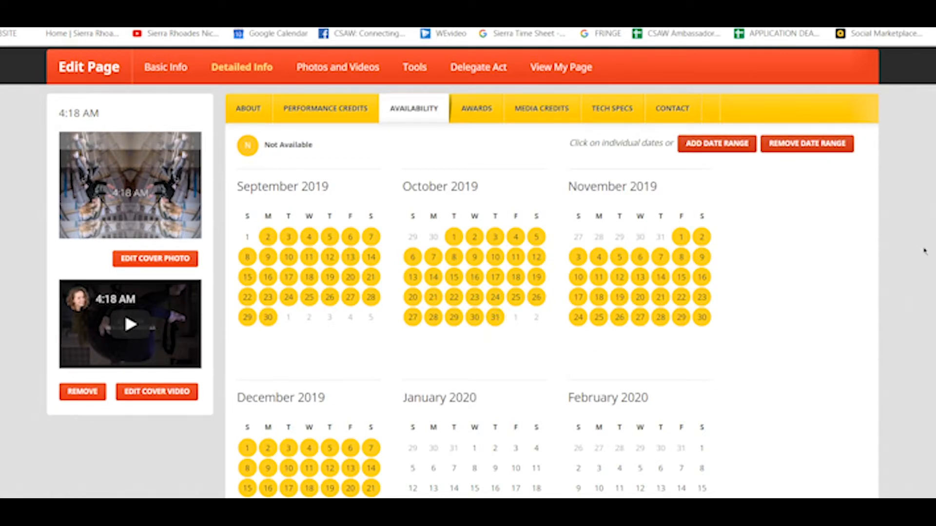
scroll(923, 251, "down", 1)
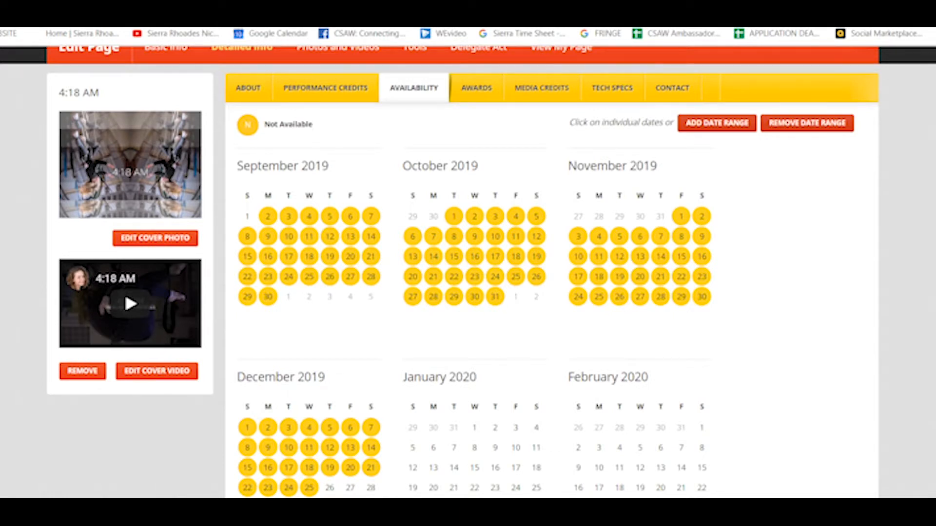
scroll(468, 272, "up", 1)
scroll(468, 272, "down", 1)
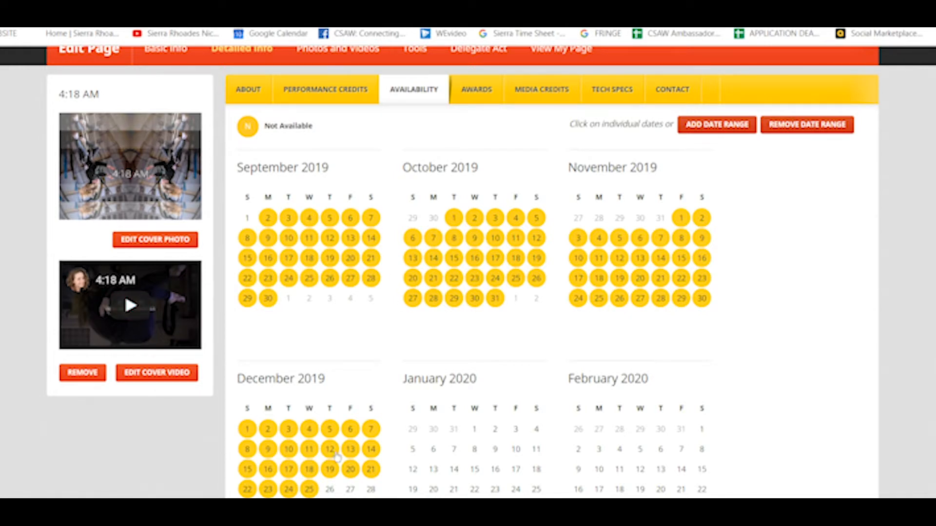
scroll(835, 303, "down", 3)
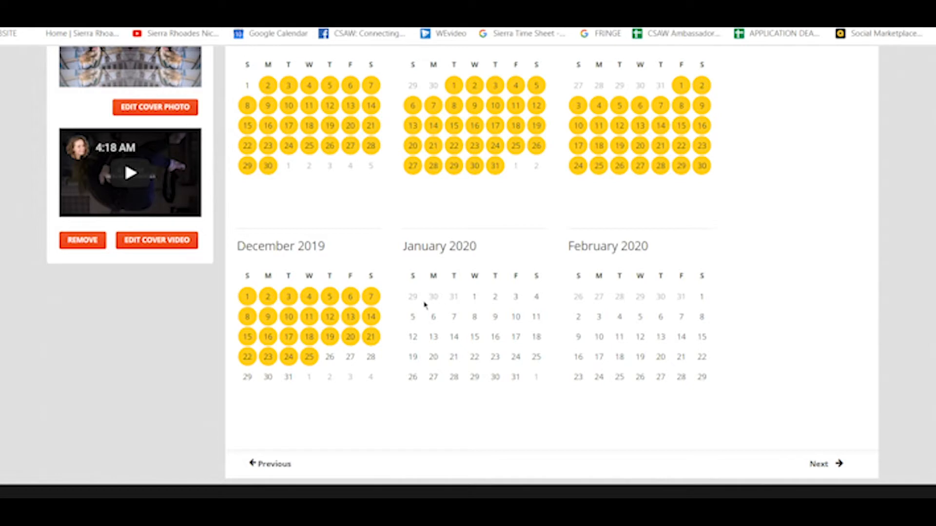
scroll(551, 273, "up", 1)
scroll(551, 273, "up", 1)
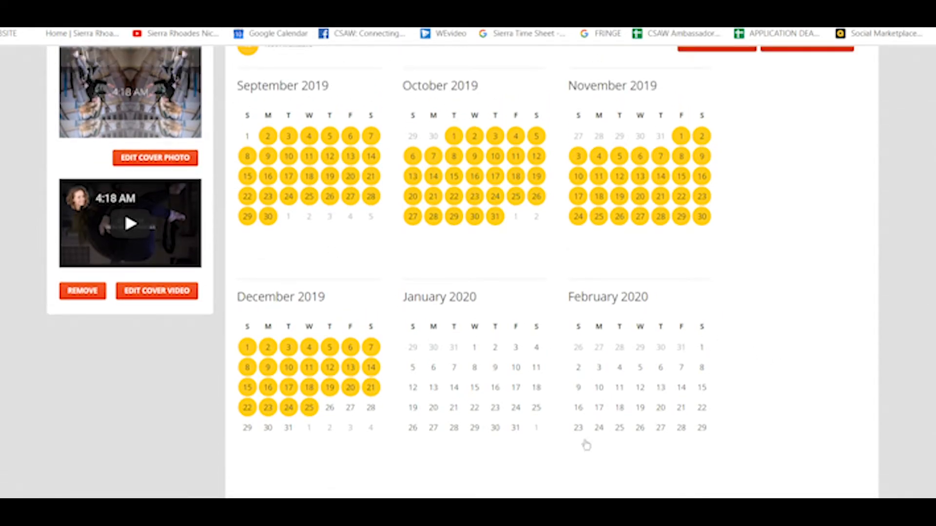
scroll(684, 270, "down", 2)
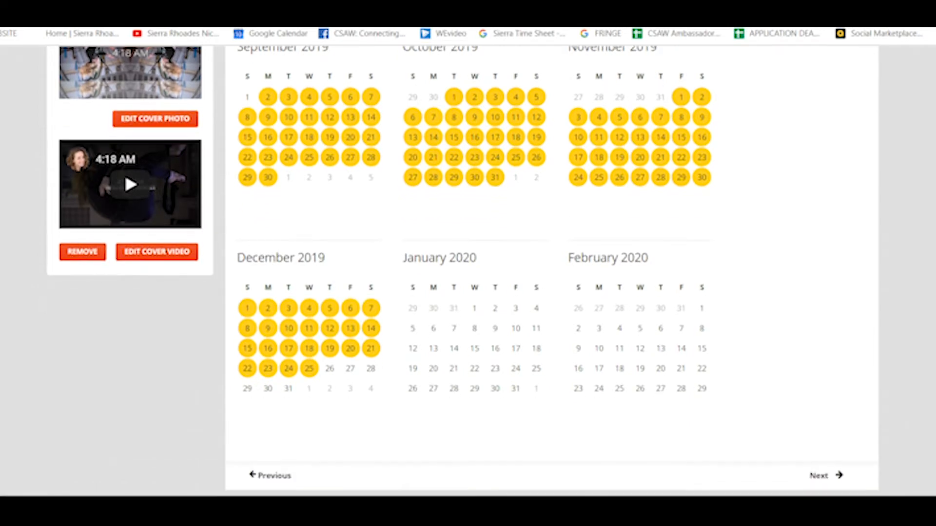
scroll(683, 270, "up", 3)
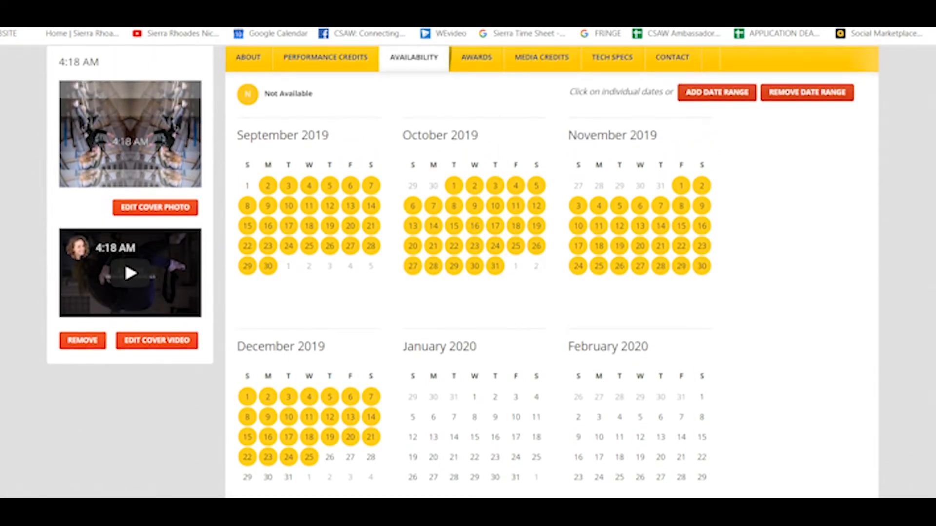
scroll(684, 271, "down", 2)
scroll(684, 271, "up", 4)
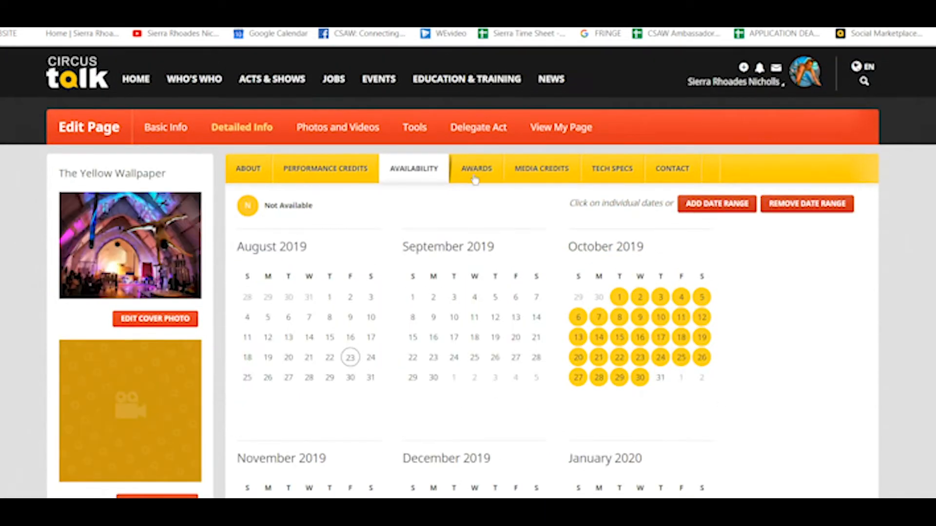
left_click(467, 174)
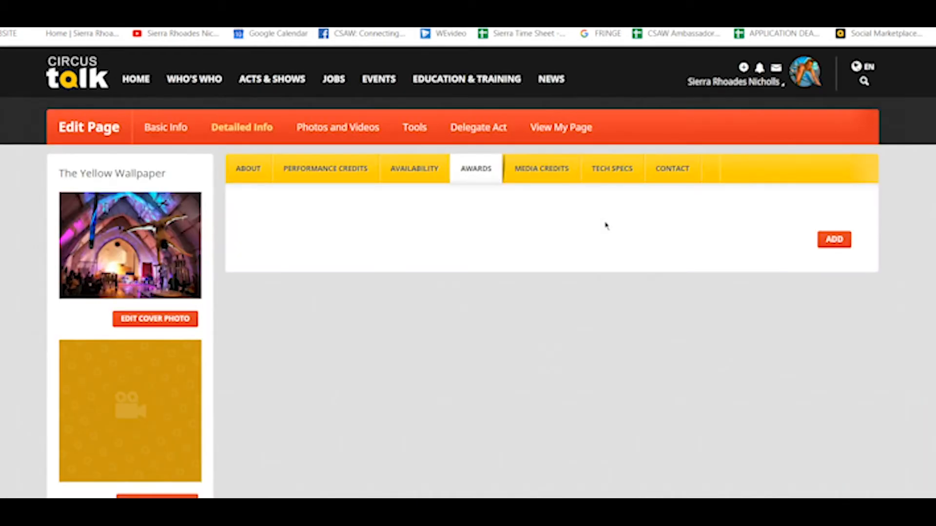
Step: Open and dismiss the Awards and Media Credits add forms without adding anything
left_click(838, 243)
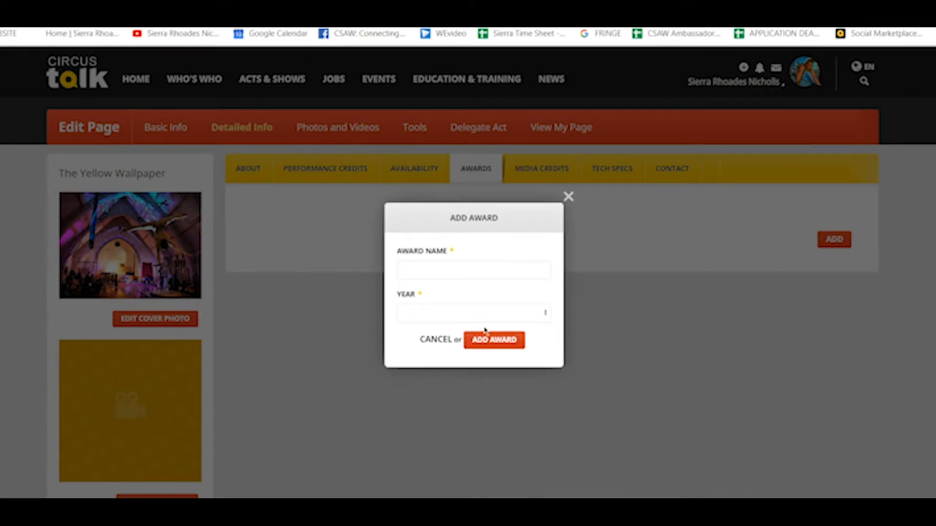
left_click(568, 197)
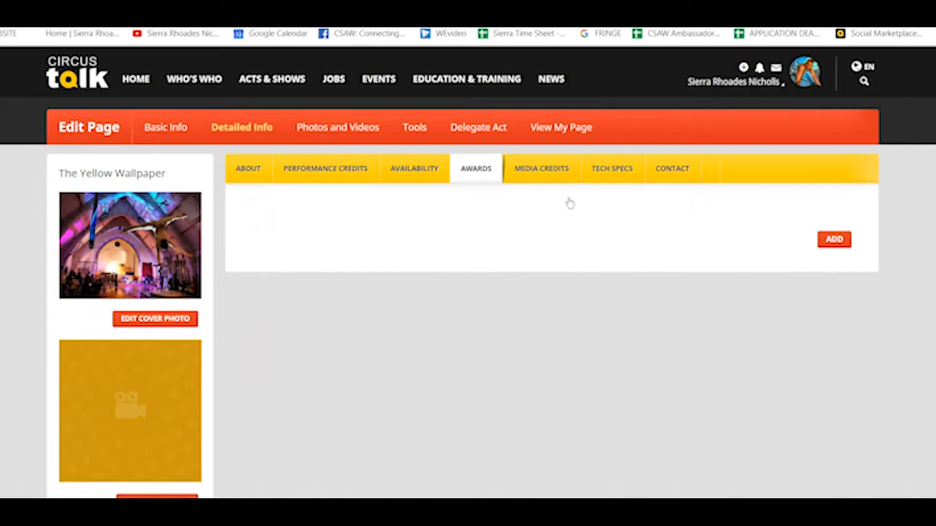
left_click(531, 177)
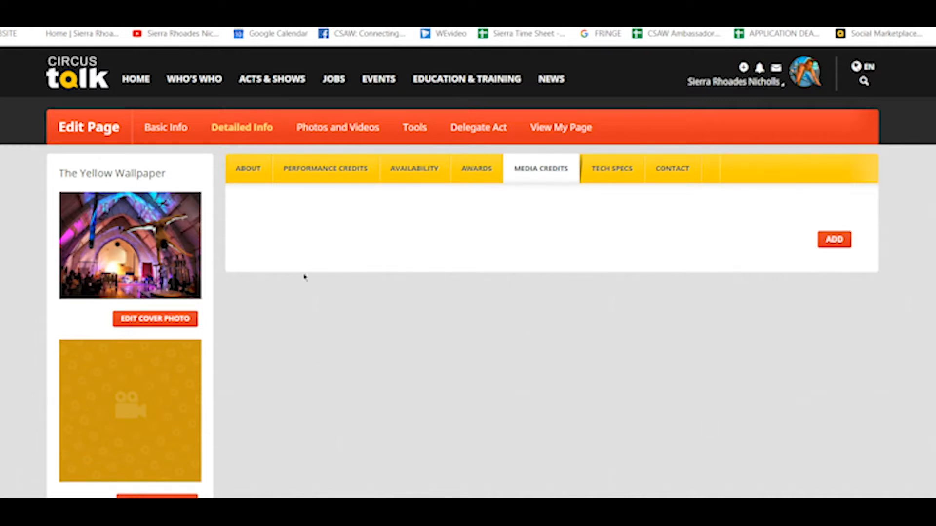
left_click(834, 239)
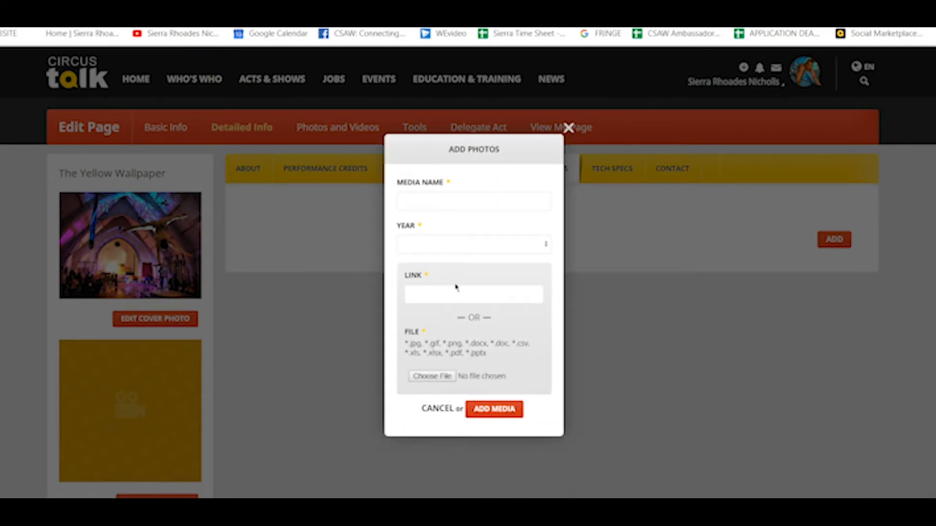
left_click(451, 297)
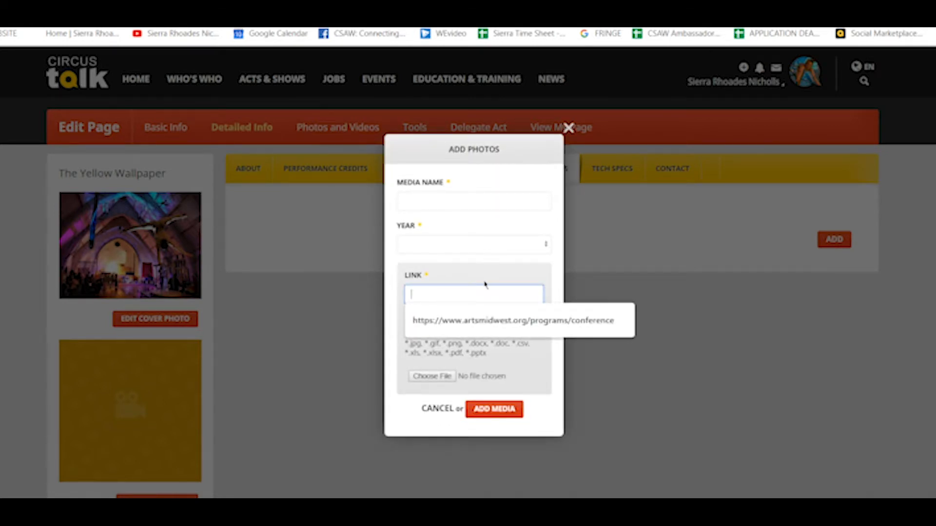
left_click(485, 275)
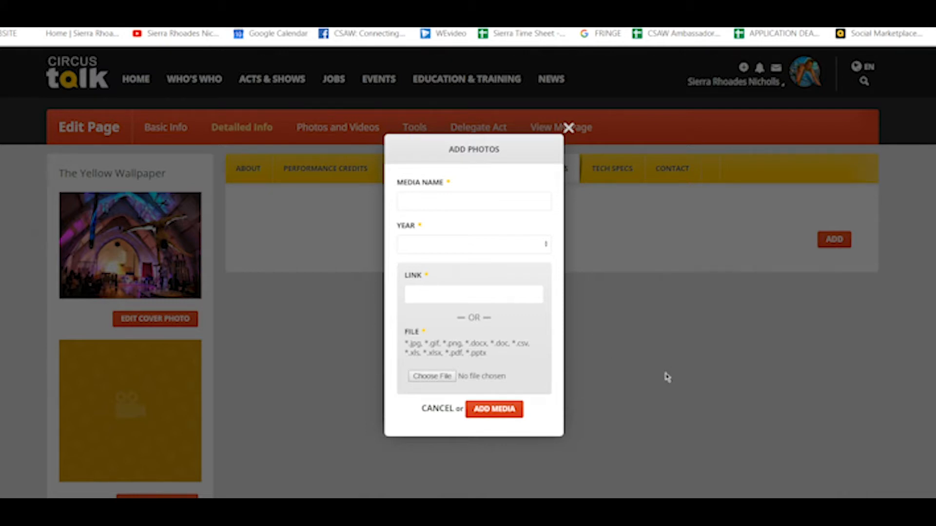
left_click(568, 129)
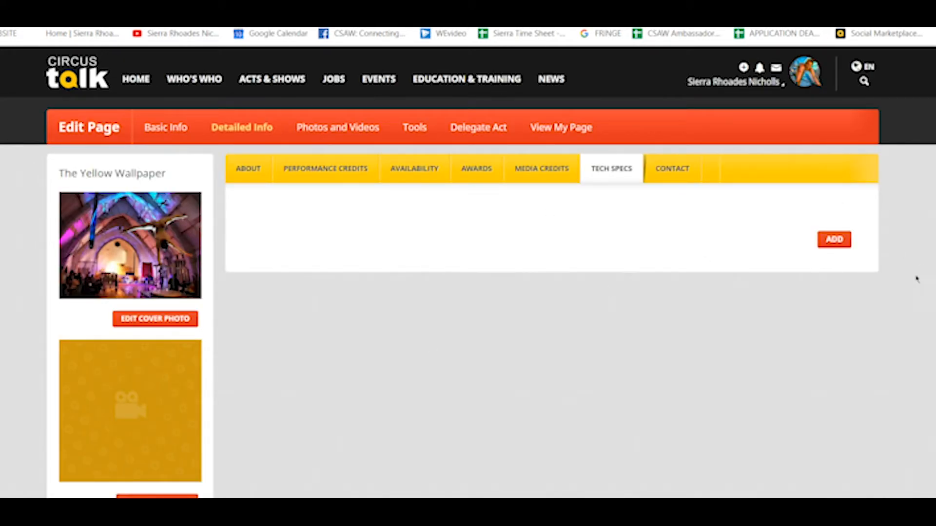
Step: Skip adding a tech spec and save the act's contact email address under Contact
left_click(836, 243)
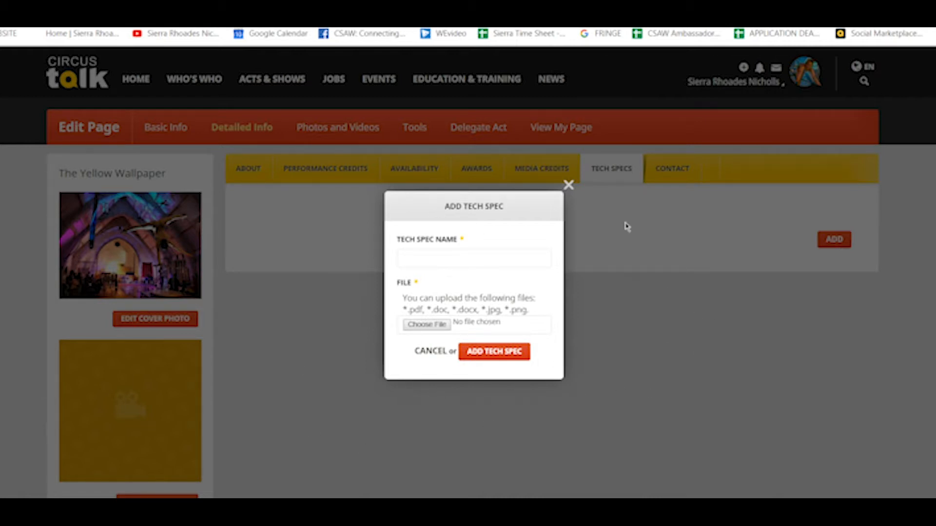
left_click(568, 185)
left_click(675, 170)
scroll(468, 273, "down", 3)
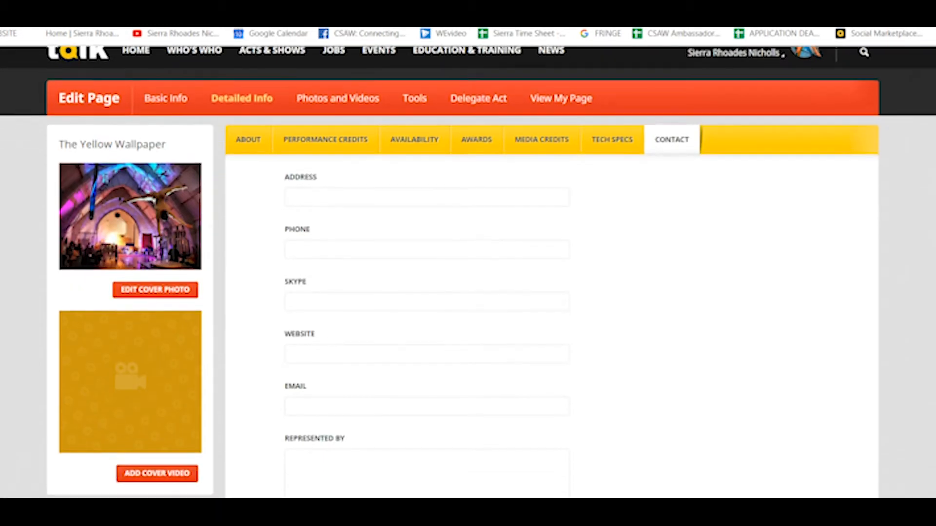
scroll(467, 273, "up", 3)
scroll(468, 273, "down", 2)
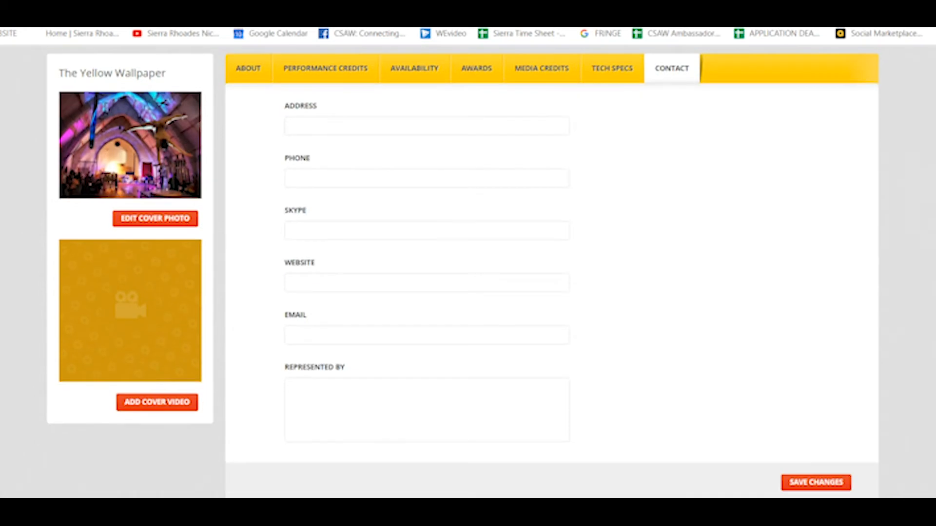
left_click(346, 335)
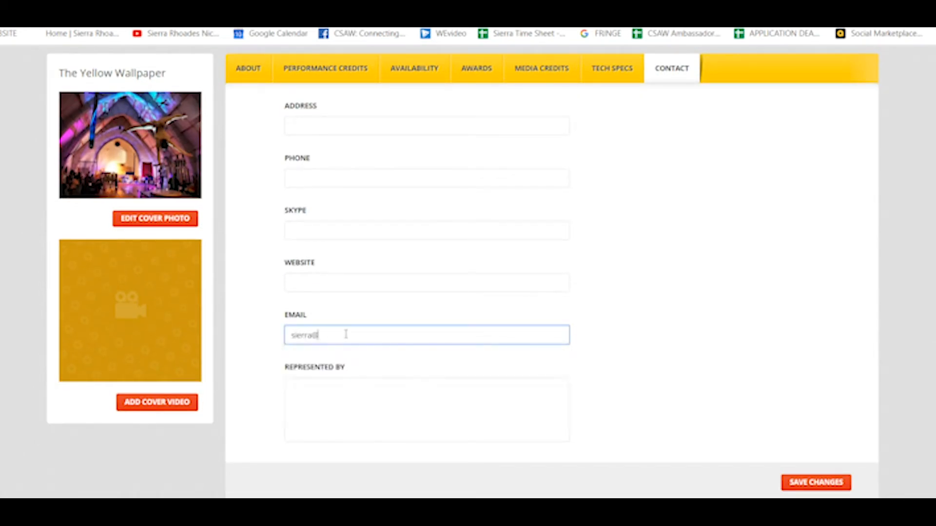
left_click(811, 487)
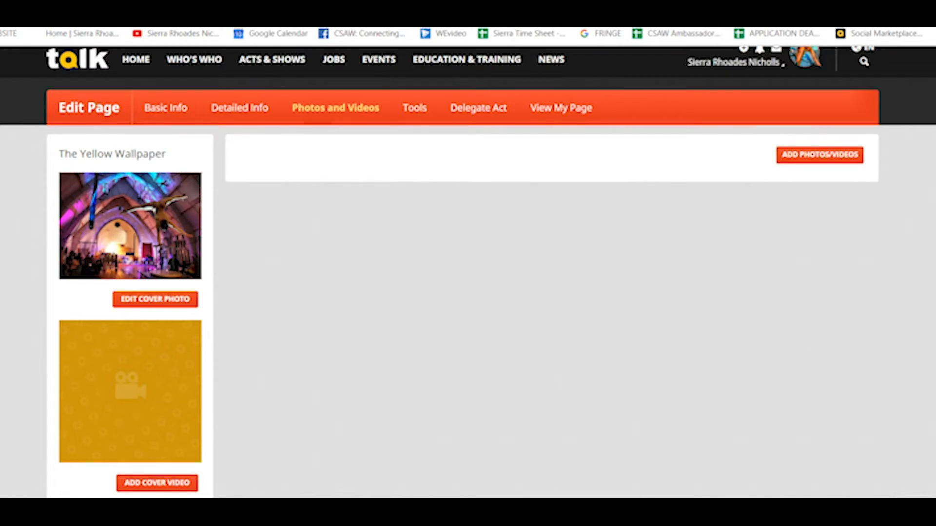
Step: Open the cover video form and fetch The Yellow Wallpaper Handstand Act link from YouTube
scroll(278, 195, "down", 1)
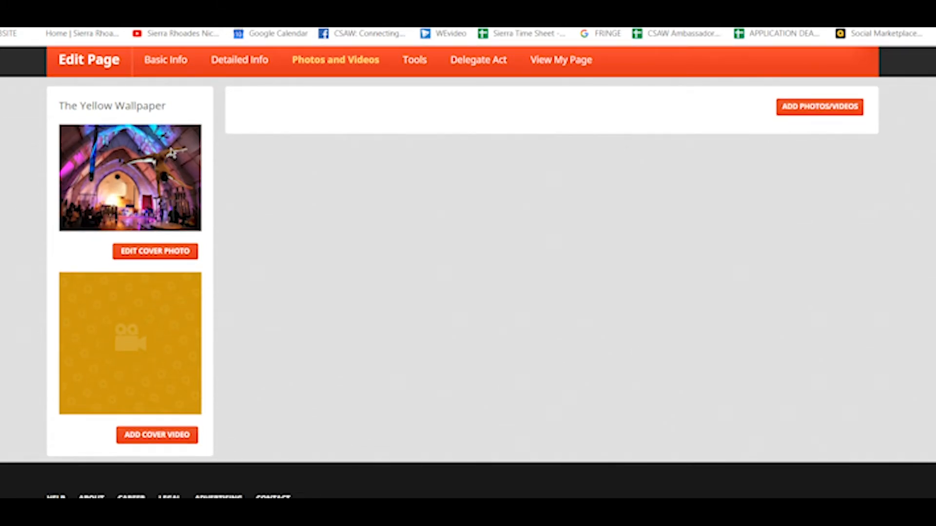
left_click(168, 436)
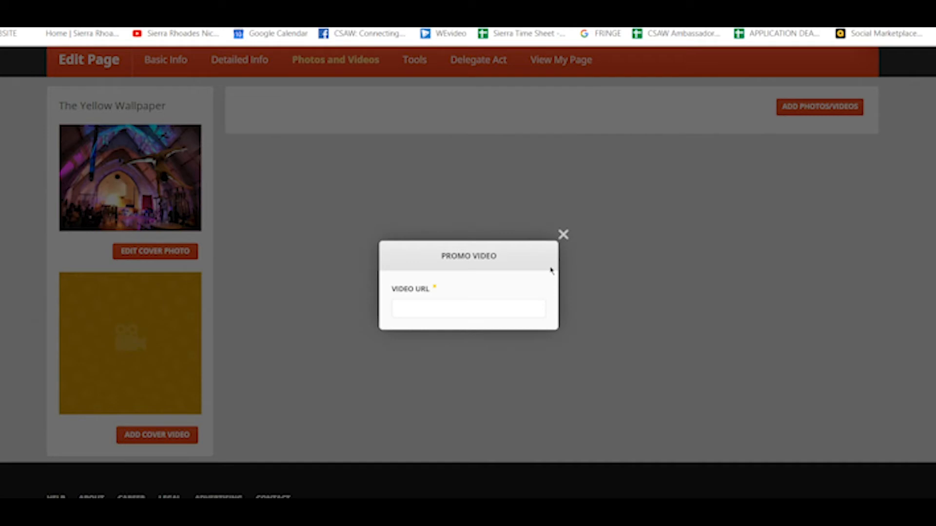
left_click(432, 284)
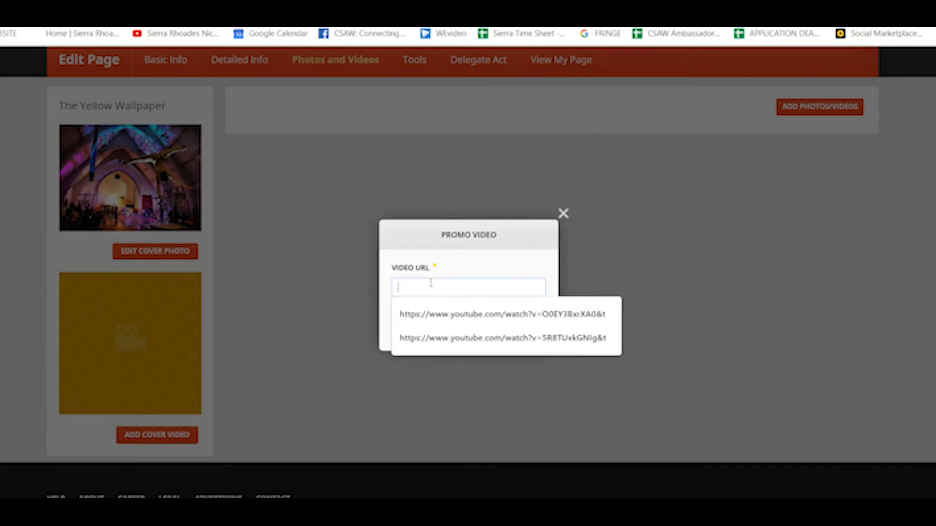
left_click(451, 266)
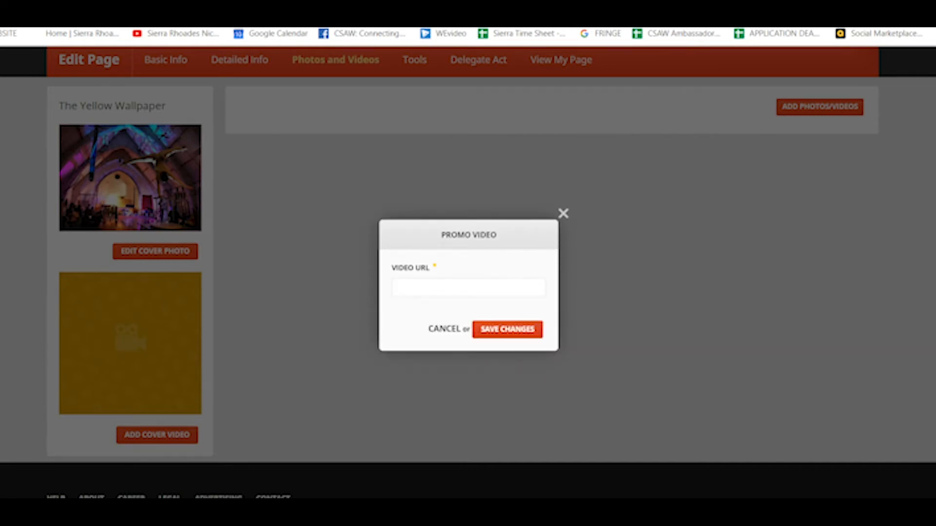
key("ctrl+Tab")
left_click(159, 37)
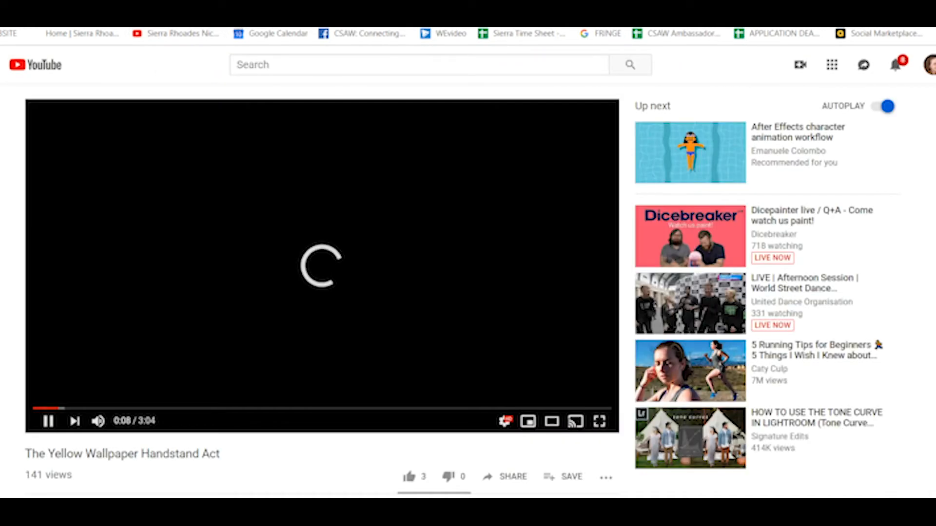
key("ctrl+shift+Tab")
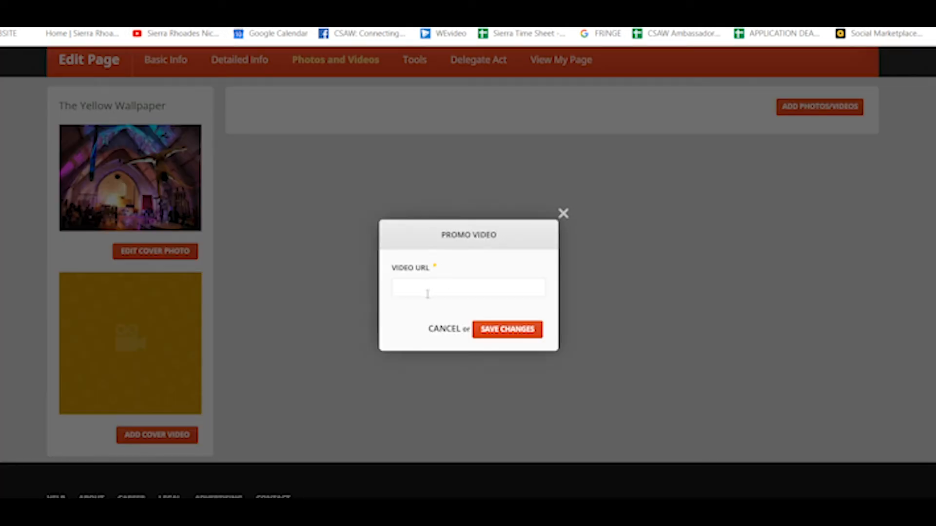
Step: Paste the YouTube link into the Video URL field and save it as the cover video
left_click(428, 293)
key("ctrl+v")
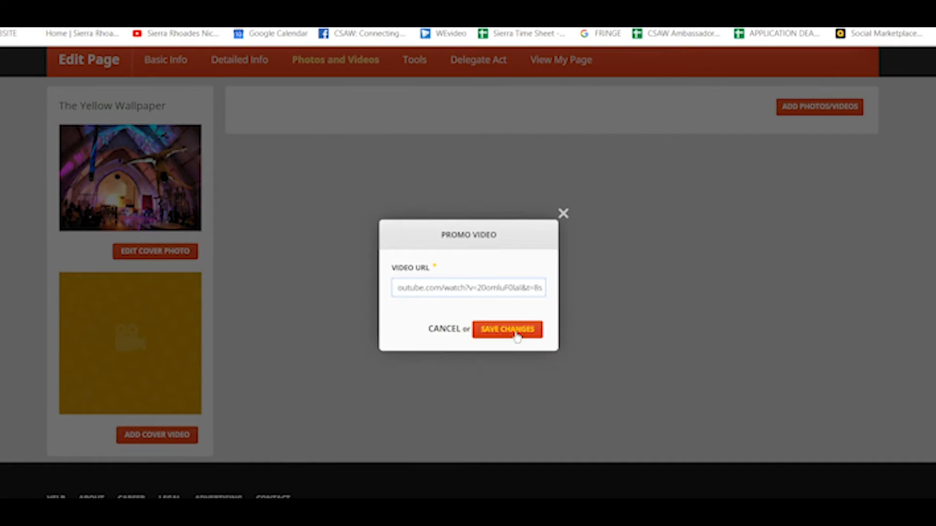
left_click(524, 330)
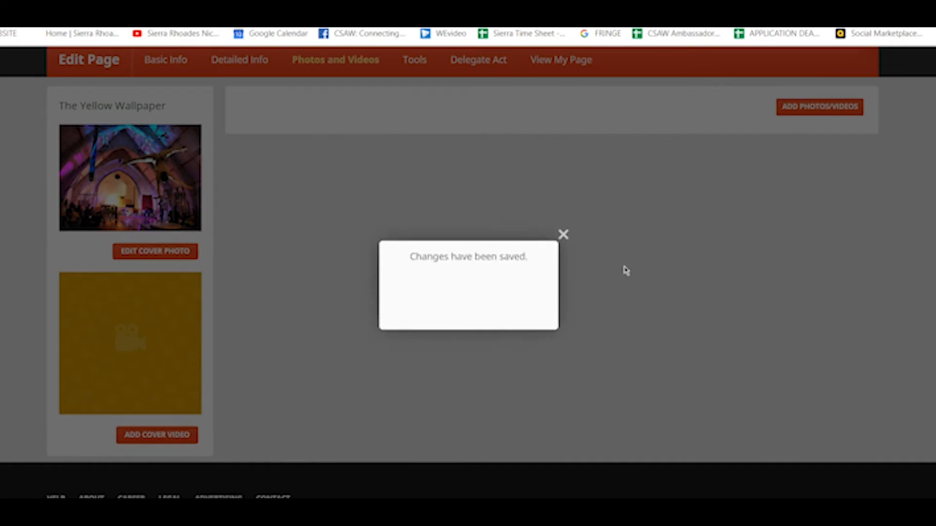
left_click(564, 237)
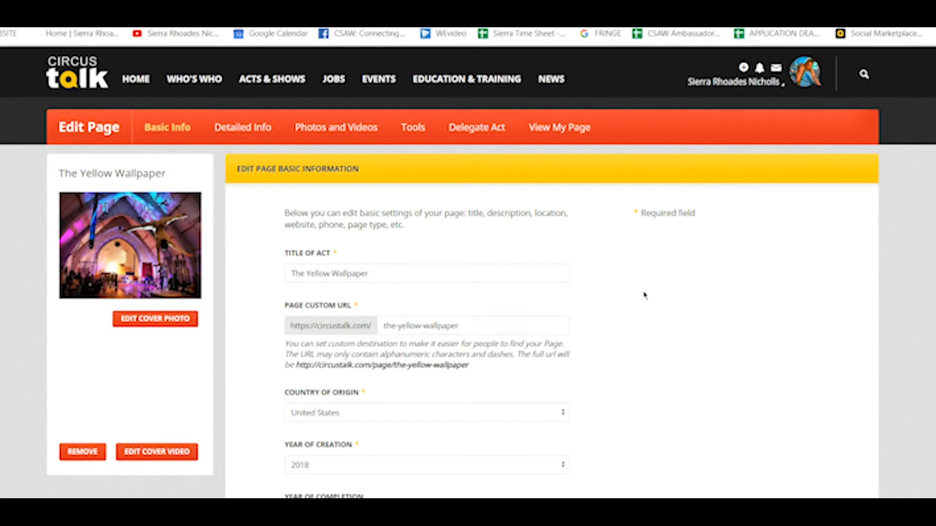
scroll(468, 272, "down", 7)
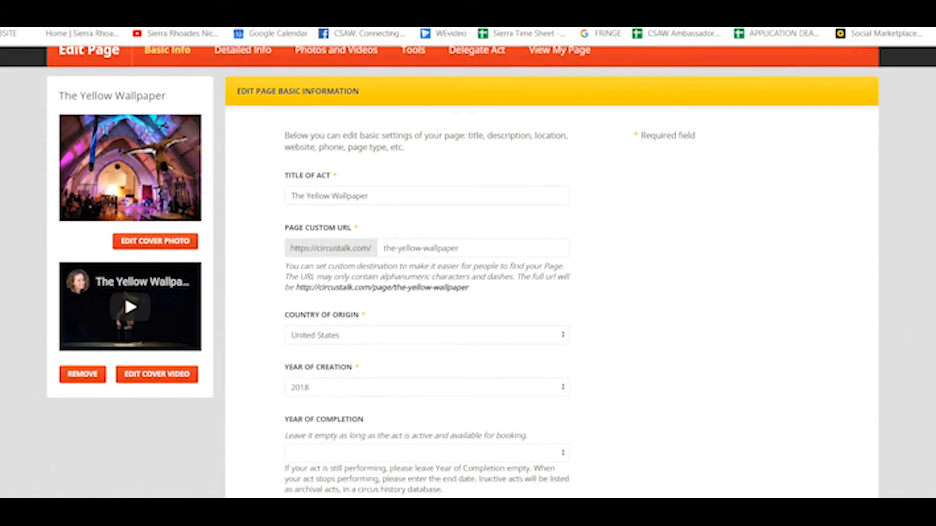
scroll(468, 272, "up", 7)
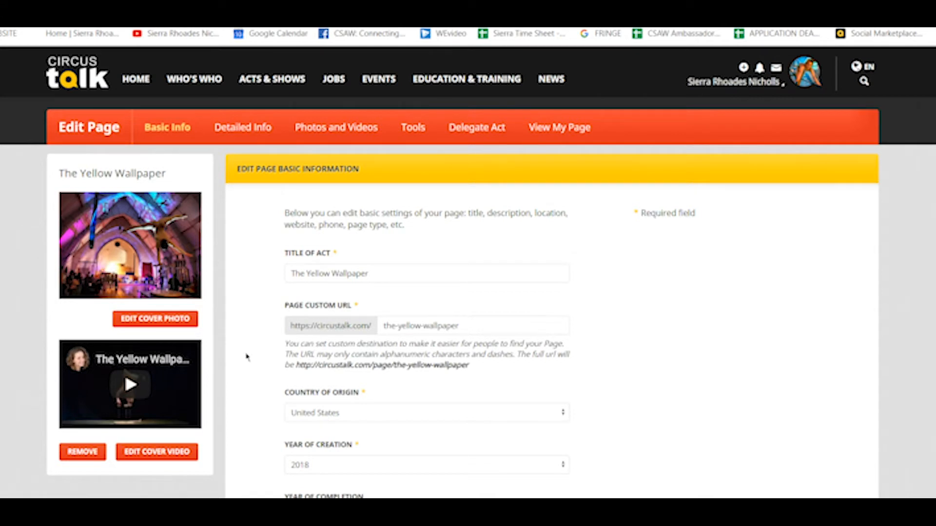
Step: Open Photos and Videos and cancel Add Photos/Videos without adding any media
left_click(359, 130)
left_click(833, 179)
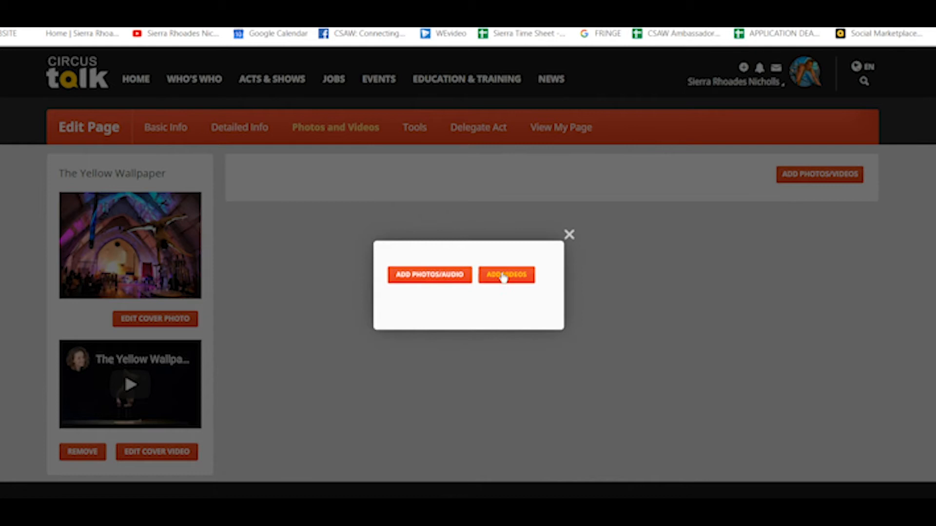
left_click(570, 235)
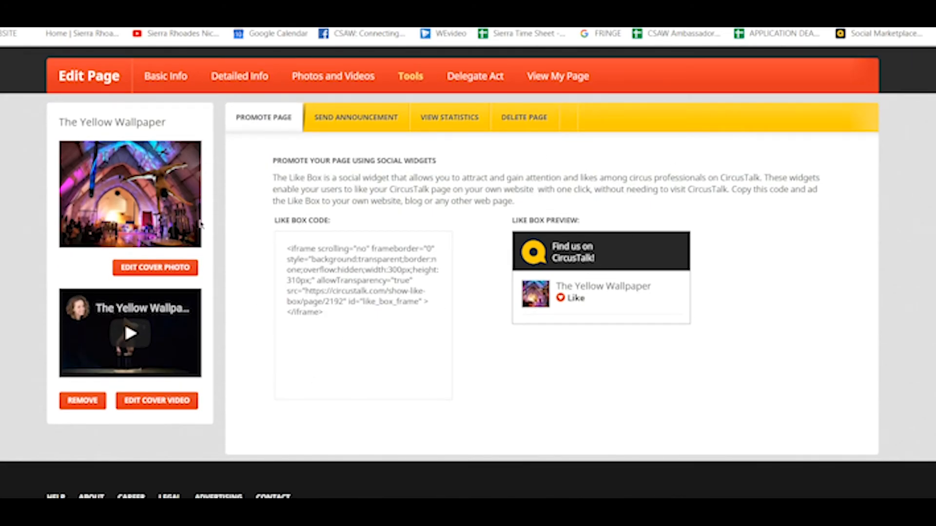
Step: Review the Promote Page embed code, Send Announcement, View Statistics and Delete Page sections
left_click(363, 317)
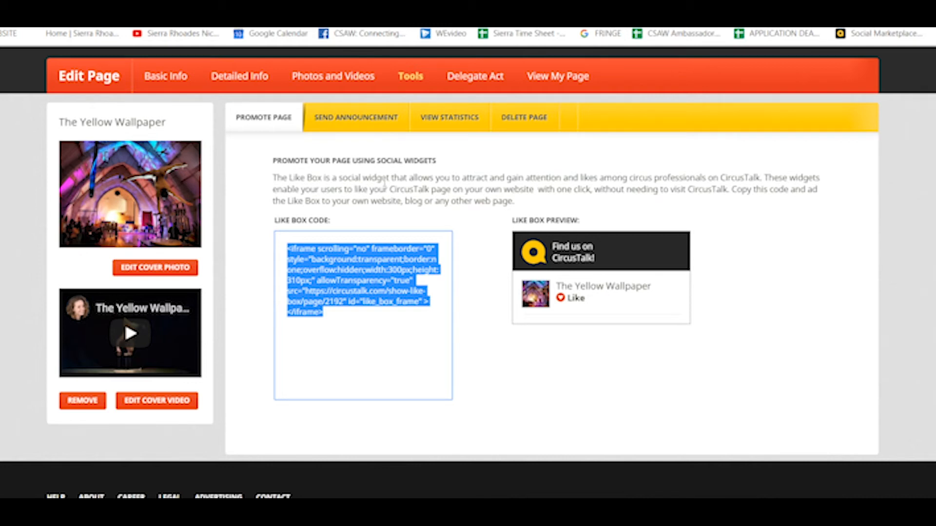
left_click(360, 121)
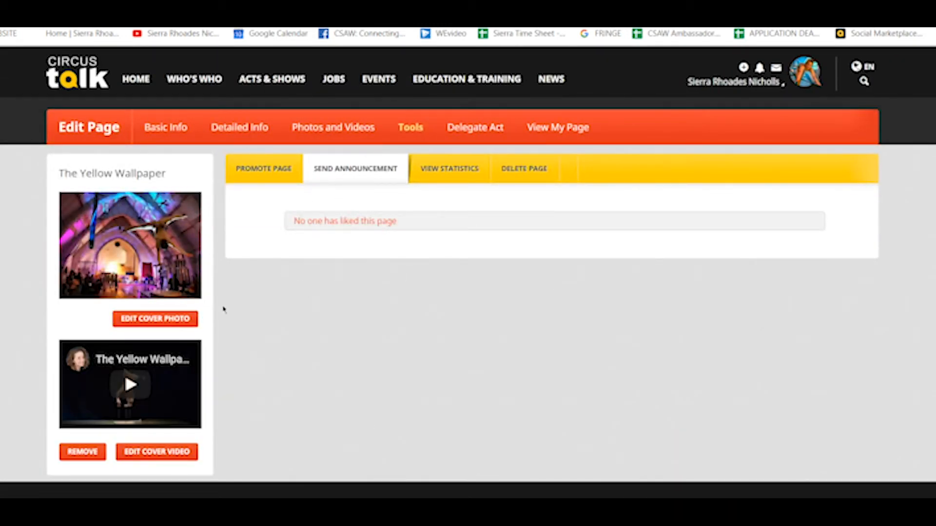
left_click(458, 178)
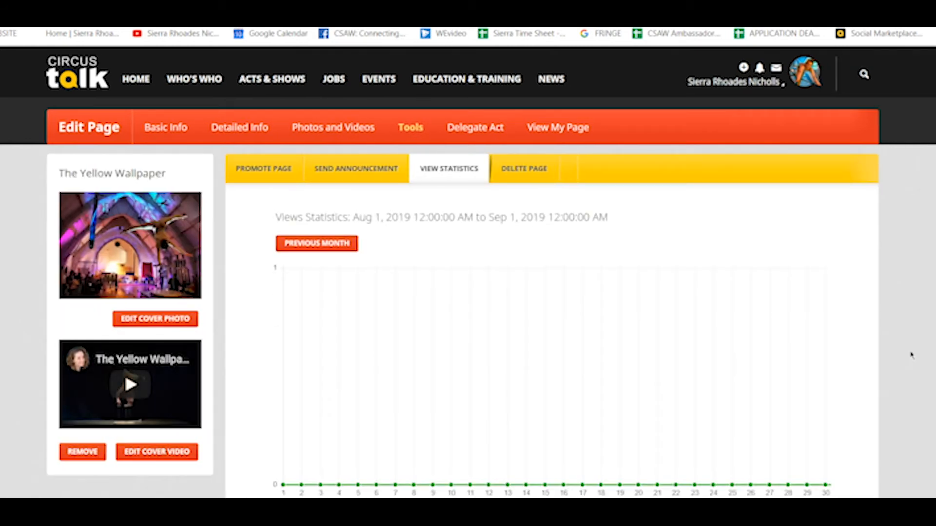
scroll(912, 356, "down", 1)
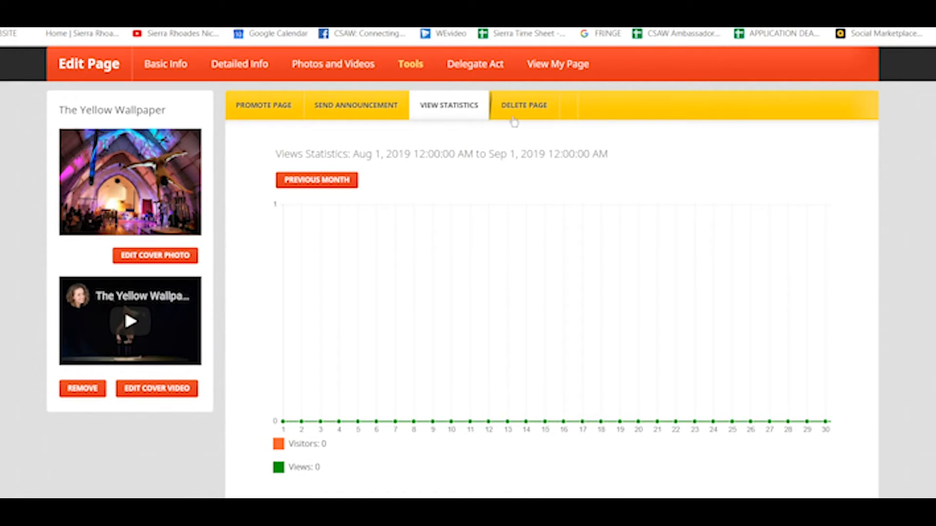
left_click(511, 115)
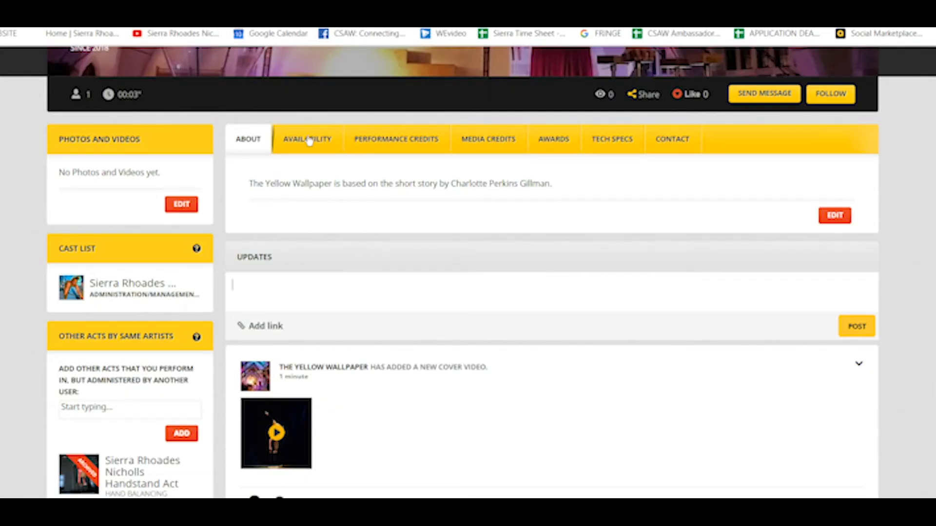
left_click(308, 140)
left_click(251, 145)
left_click(307, 146)
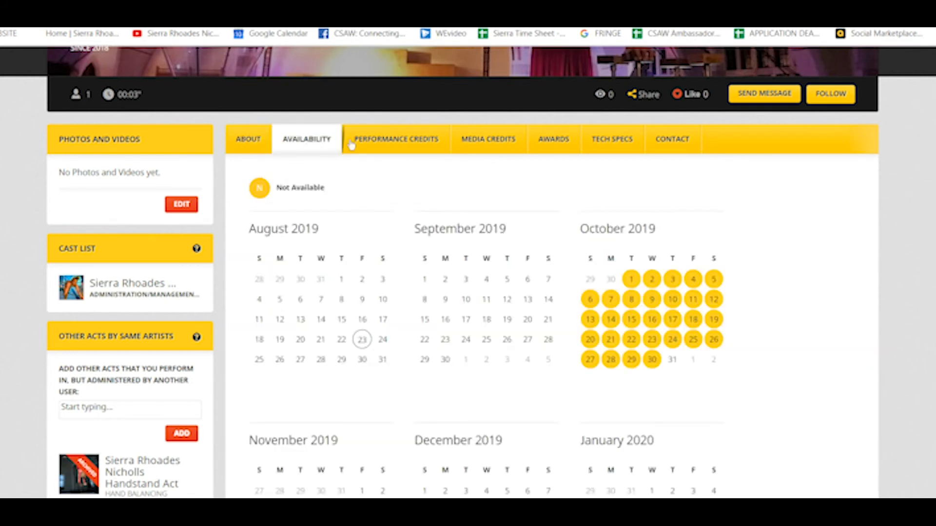
left_click(392, 148)
left_click(486, 140)
left_click(556, 146)
left_click(630, 138)
left_click(678, 141)
left_click(242, 151)
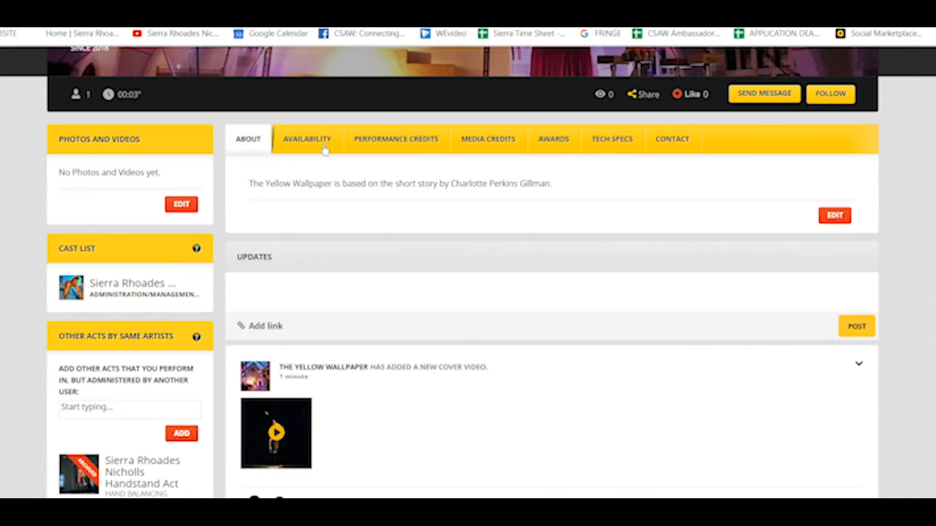
left_click(325, 150)
left_click(251, 140)
scroll(287, 224, "down", 4)
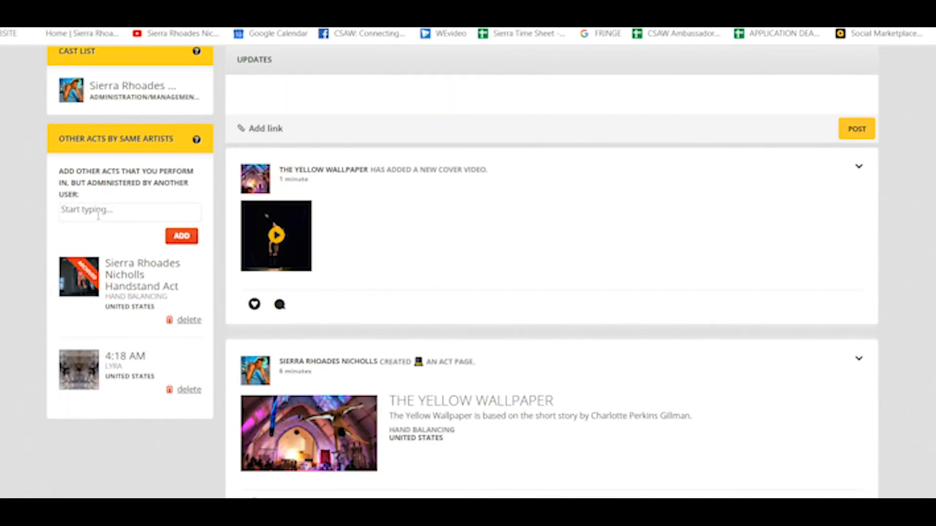
scroll(462, 272, "up", 4)
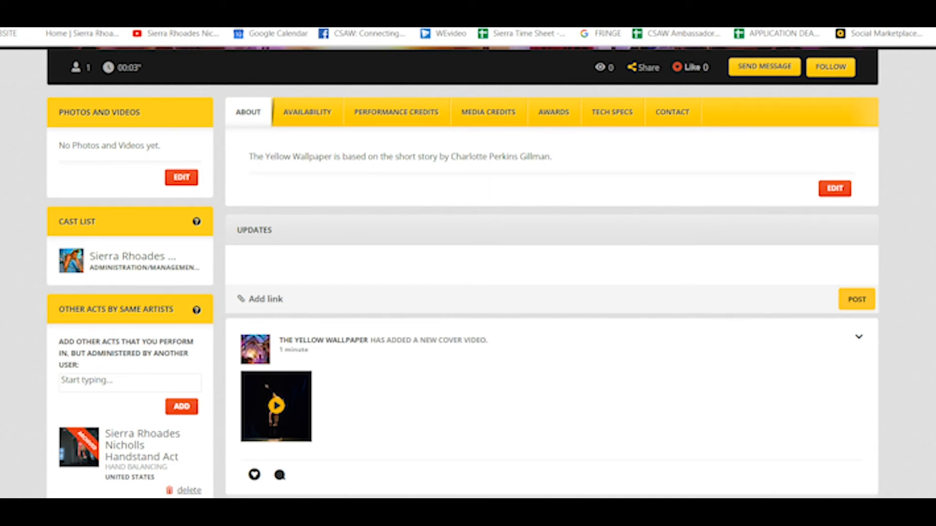
scroll(468, 273, "up", 3)
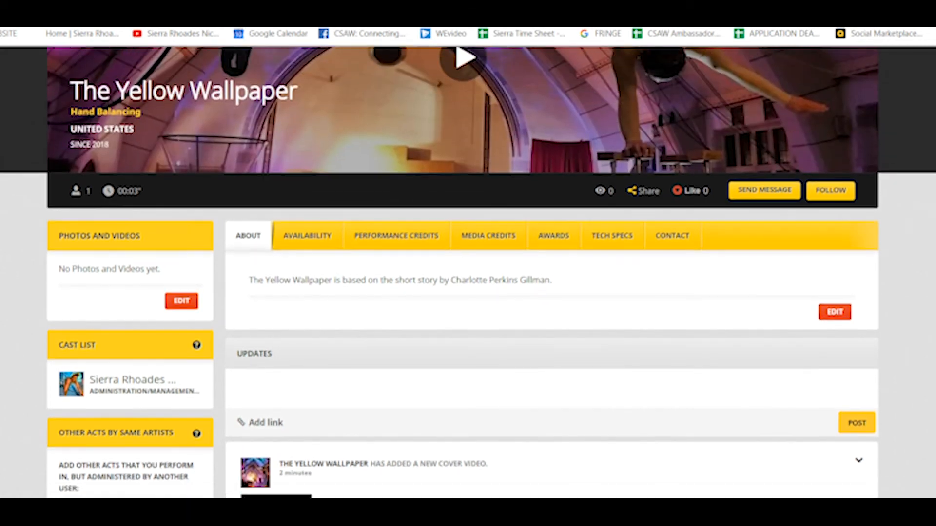
scroll(251, 261, "down", 3)
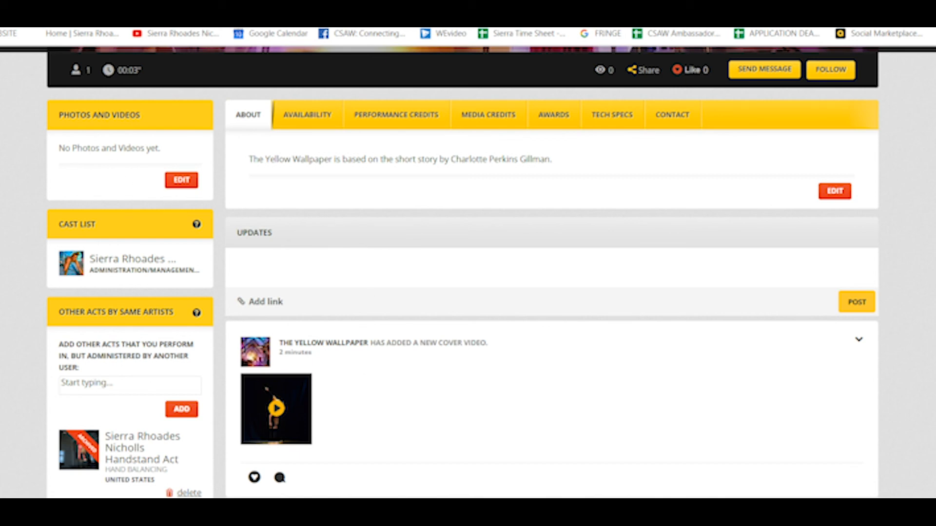
scroll(468, 273, "up", 5)
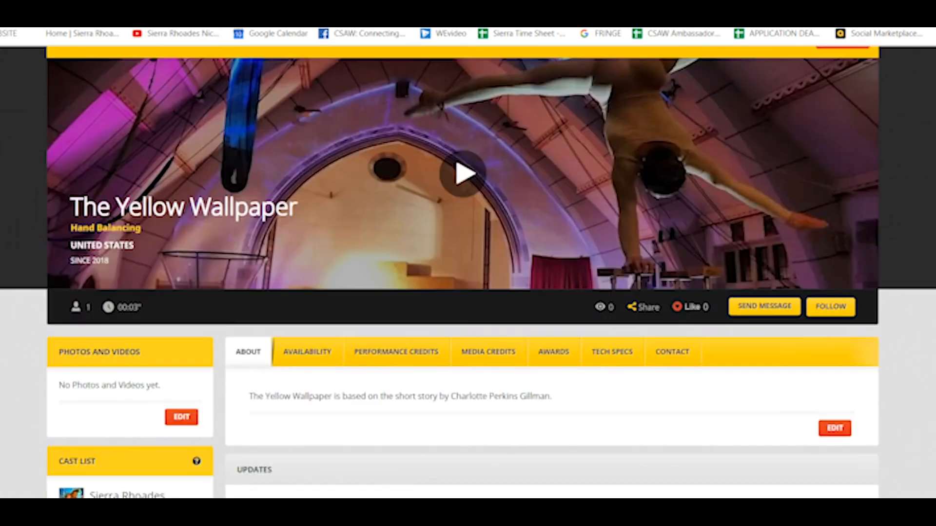
scroll(467, 273, "down", 5)
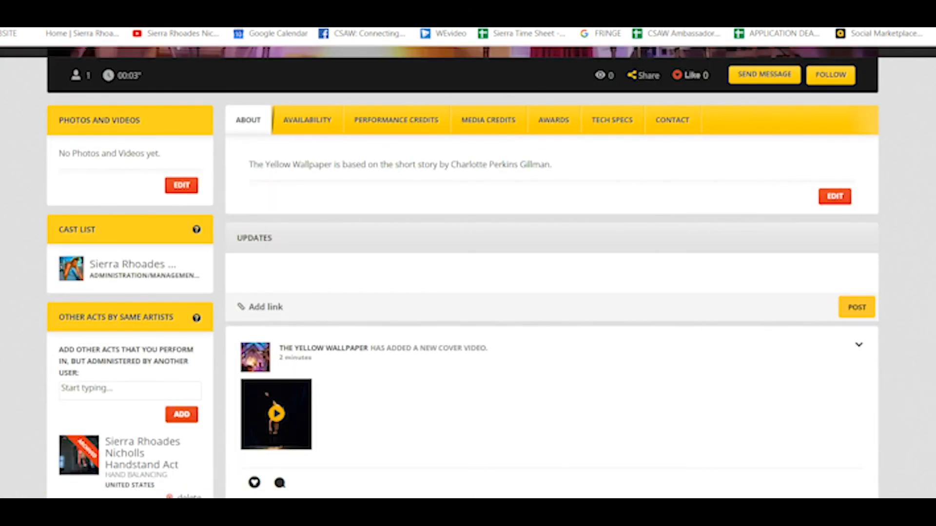
left_click(374, 276)
scroll(468, 273, "down", 7)
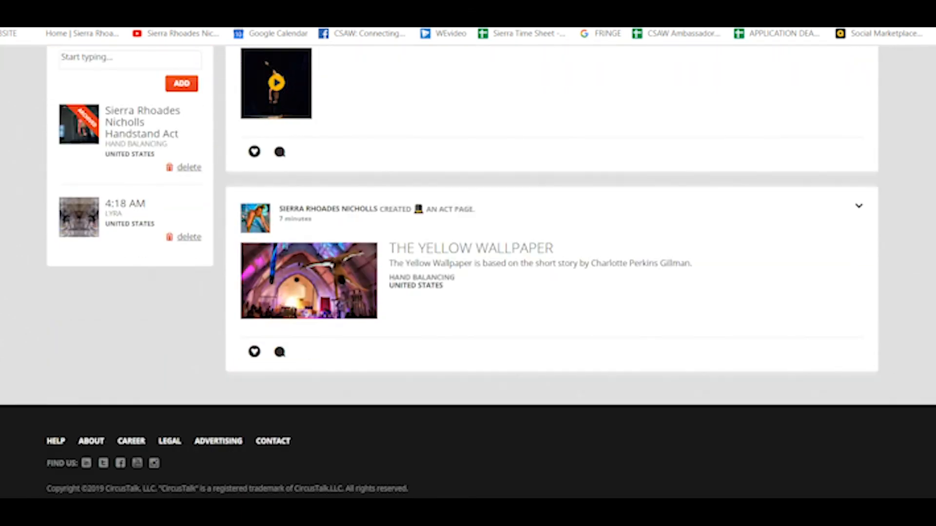
scroll(921, 135, "up", 12)
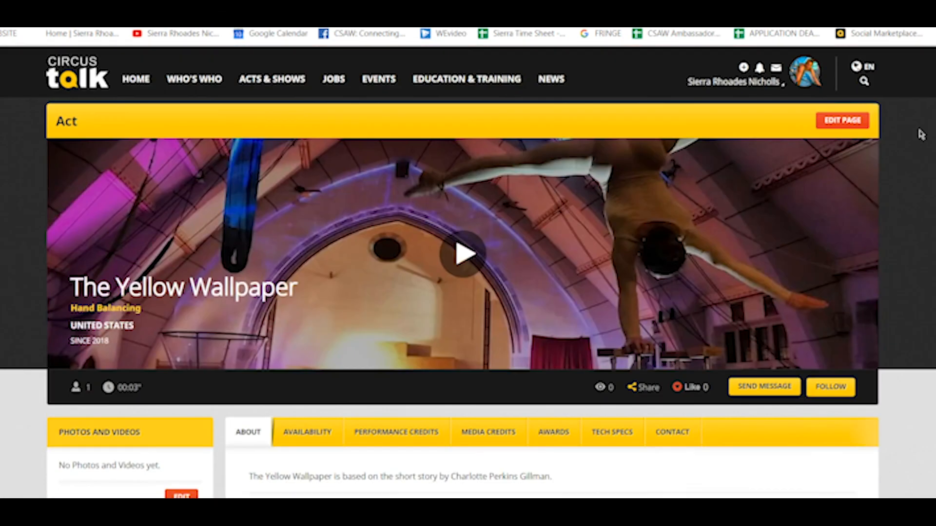